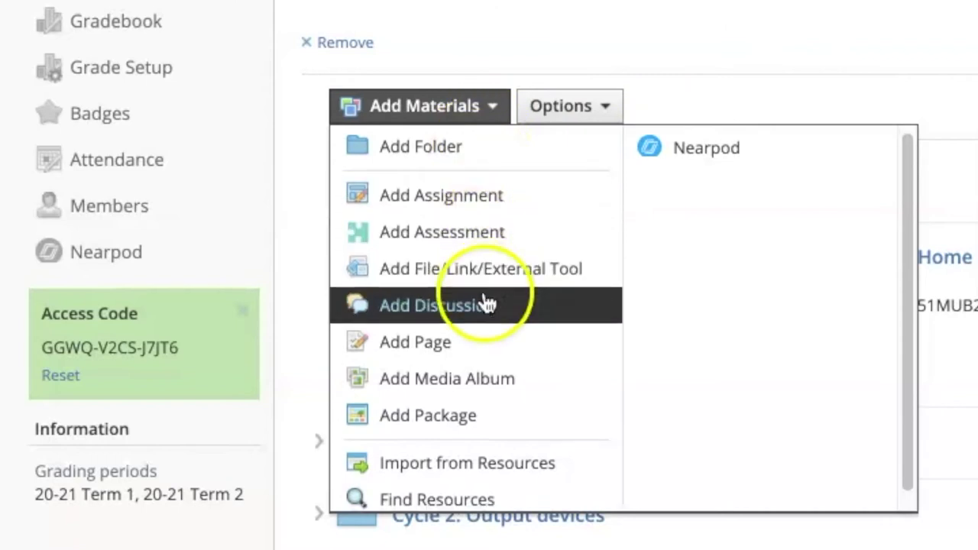
- Add a new assessment to the course materials and name it "20-21 on-line practice paper (computer)"
scroll(489, 294, up, 1)
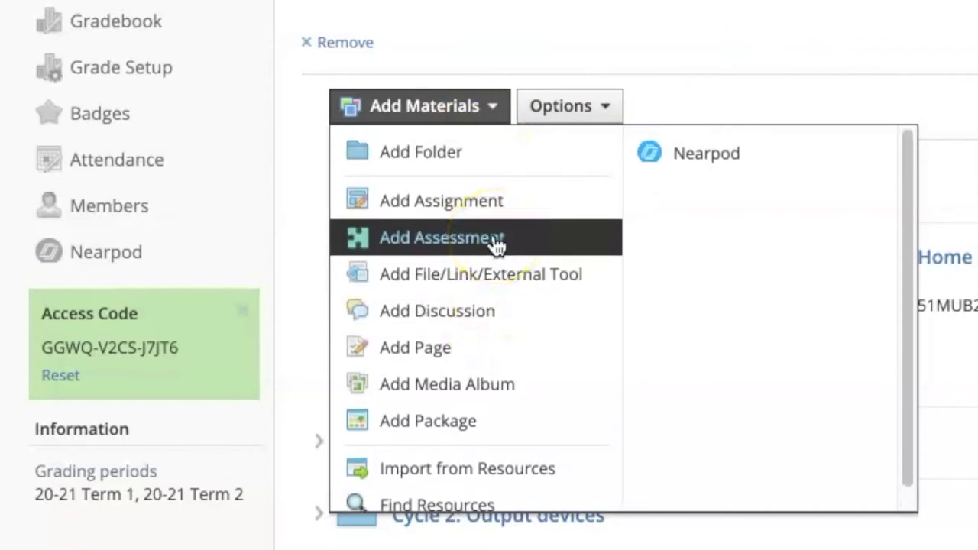
click(466, 243)
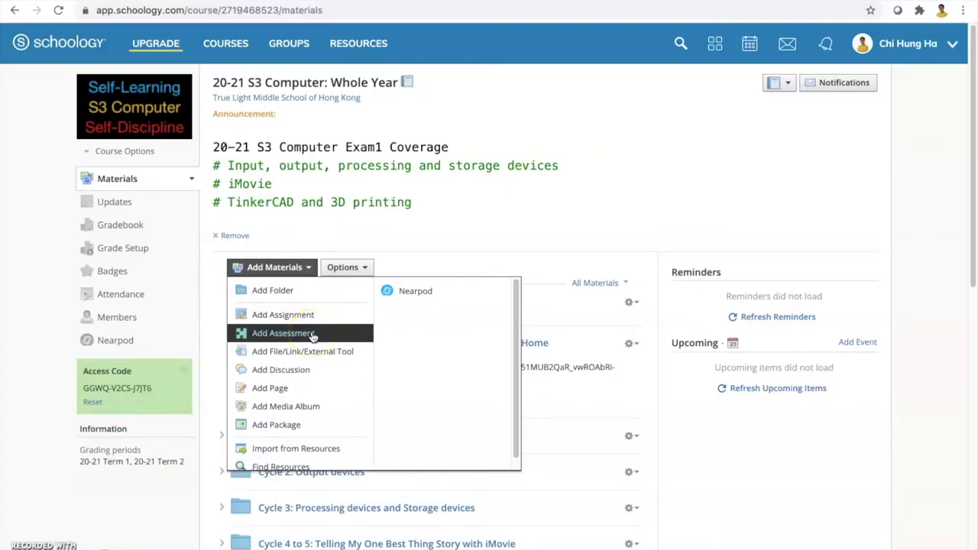
click(312, 335)
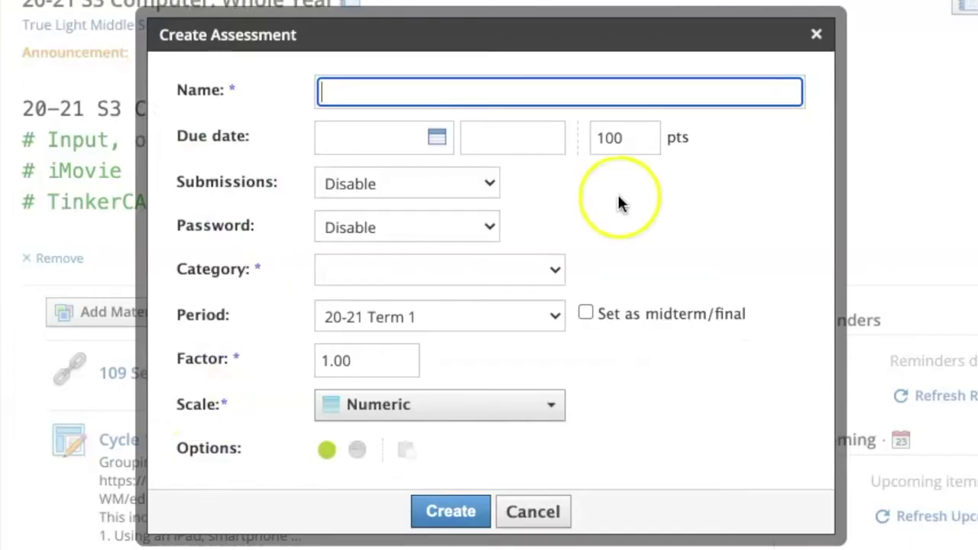
click(493, 91)
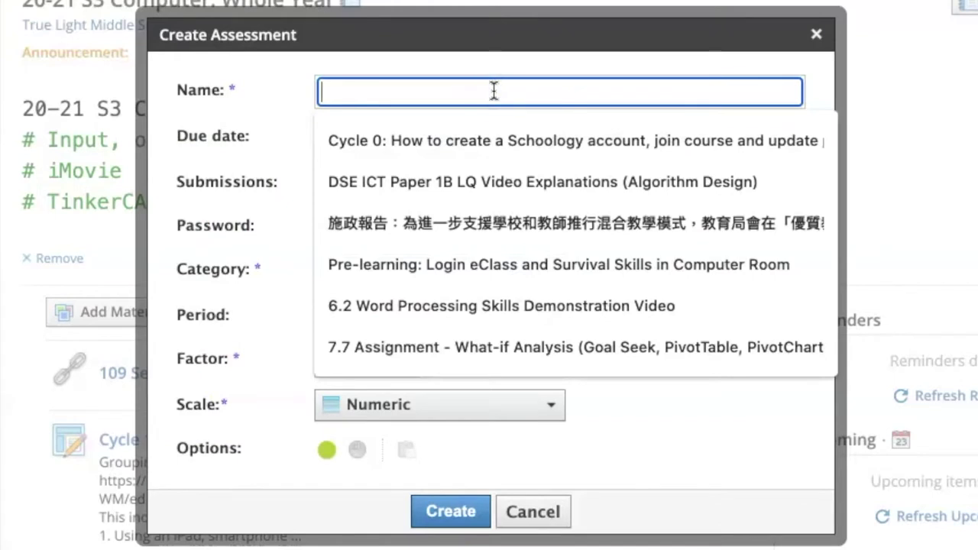
text(20-21 on-line practice paper (computer)
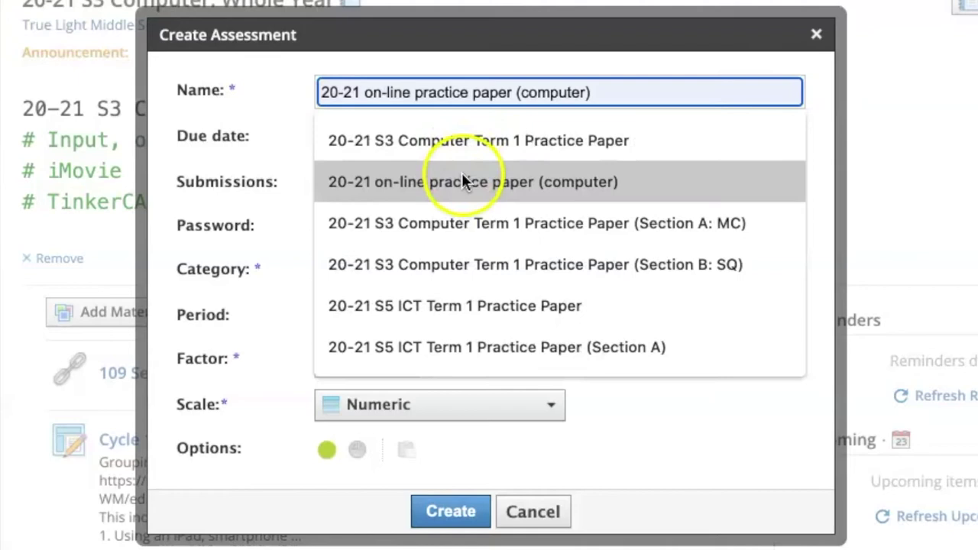
click(461, 173)
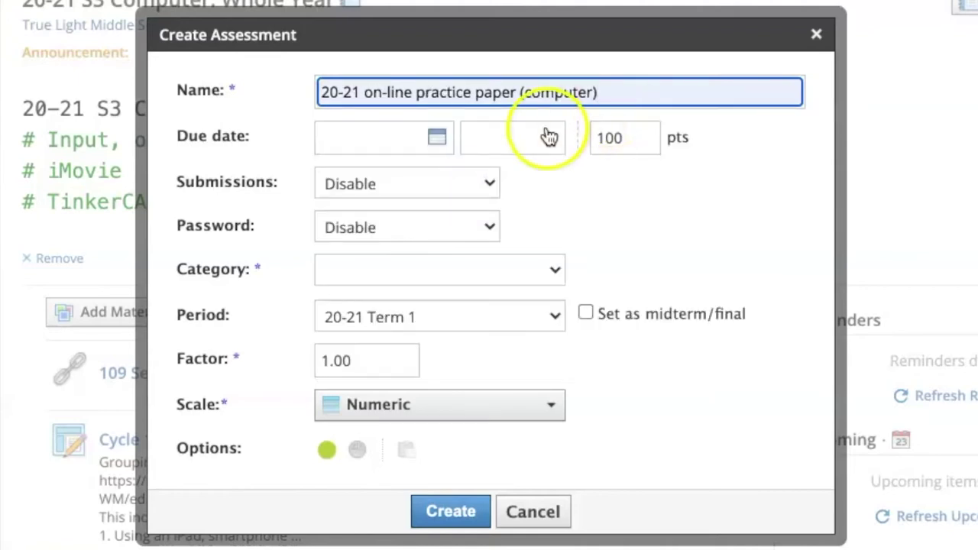
click(436, 143)
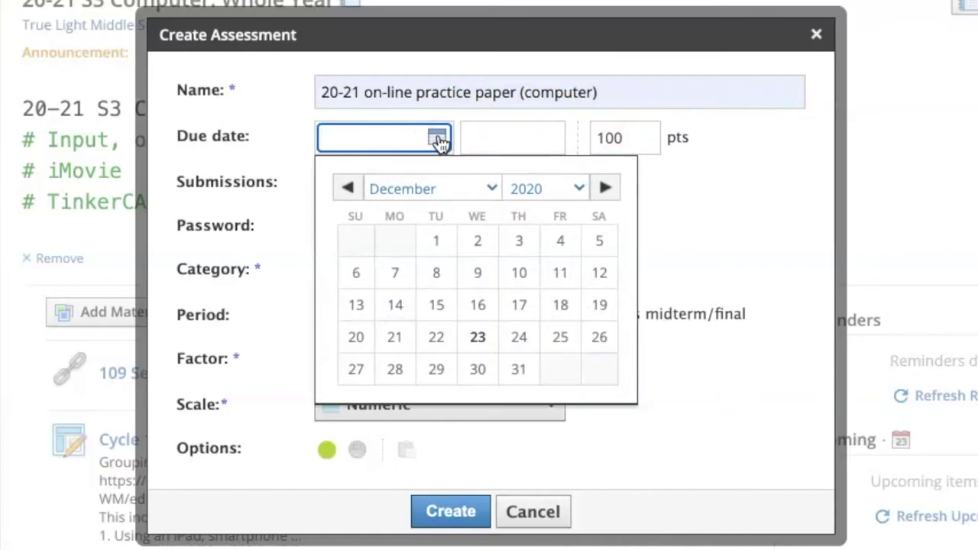
click(755, 136)
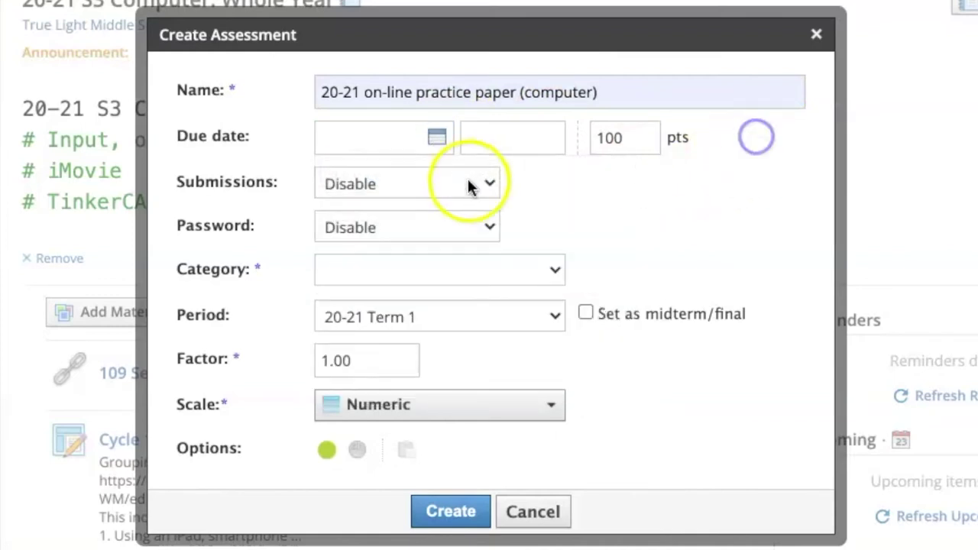
- Set submissions to "Enable from... until..." with a start of 1/04/21 at 09:00AM
click(489, 184)
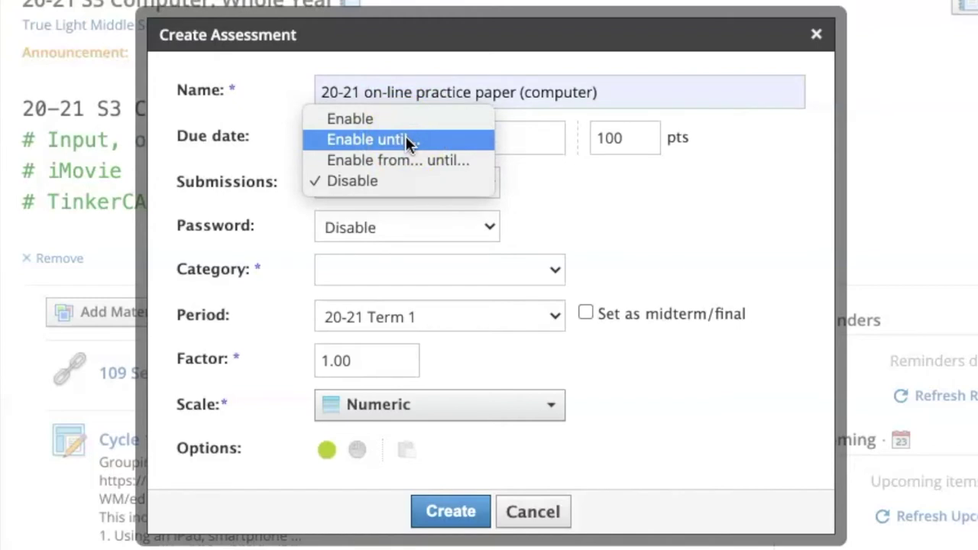
click(403, 158)
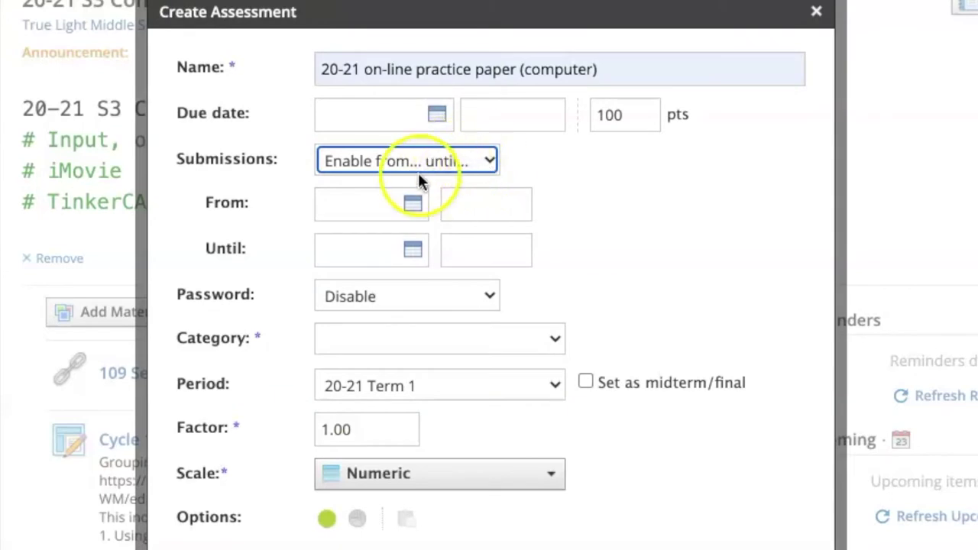
click(412, 205)
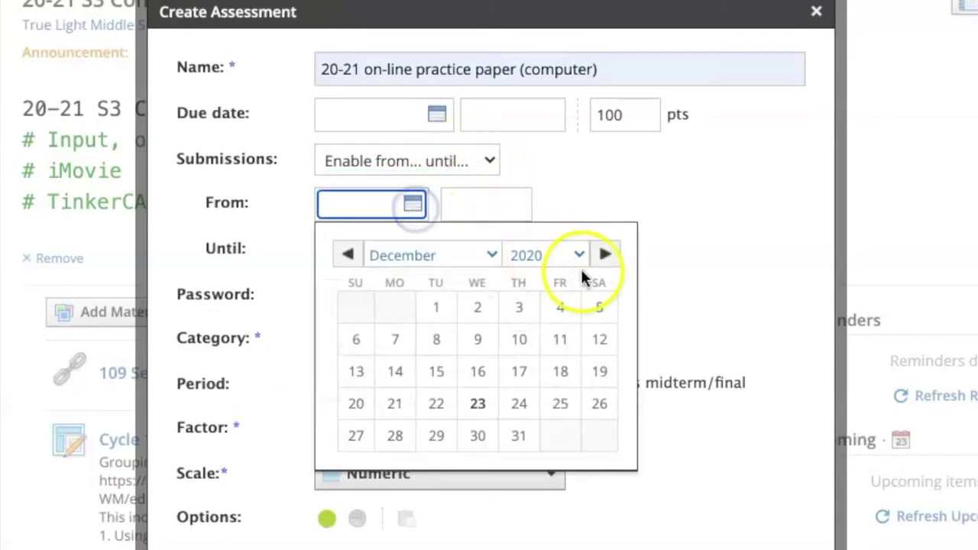
click(573, 261)
click(574, 270)
click(490, 255)
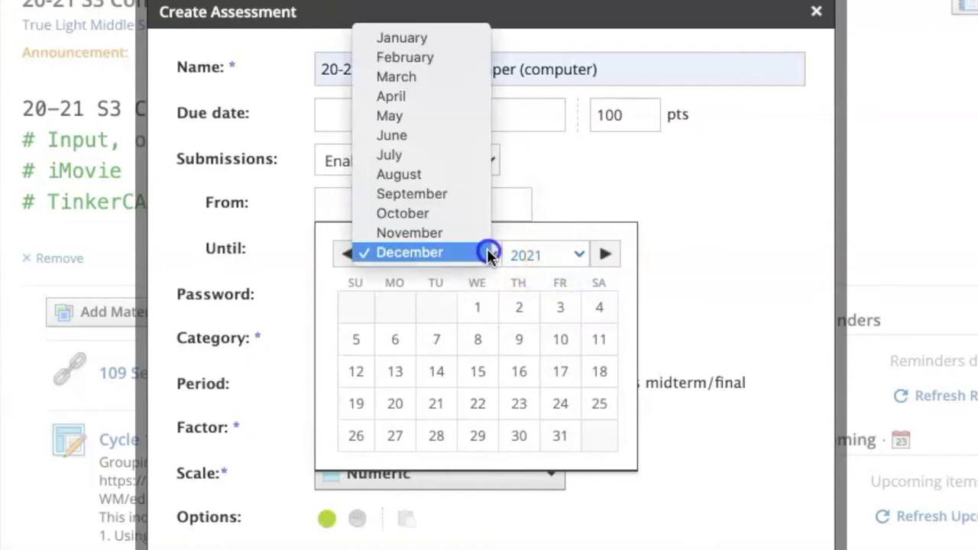
click(414, 36)
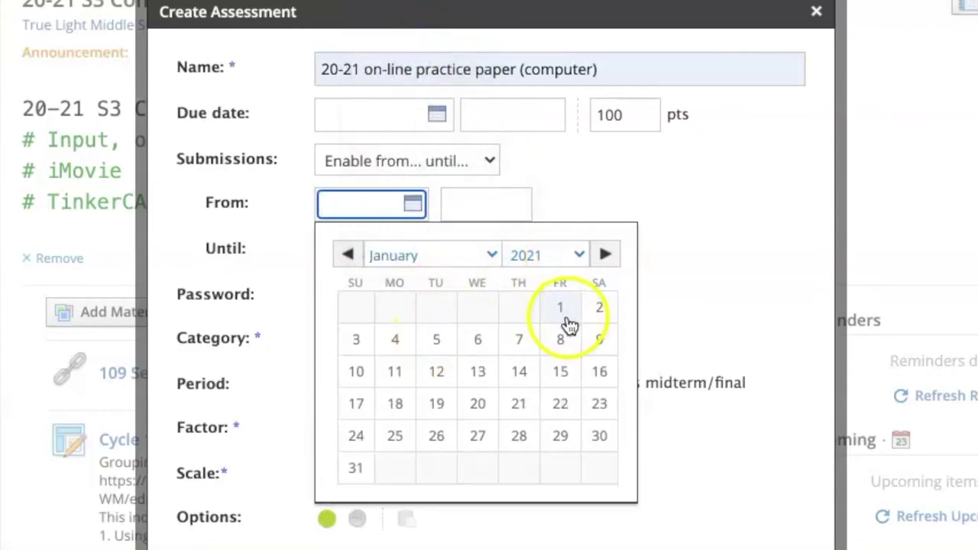
click(399, 342)
click(506, 201)
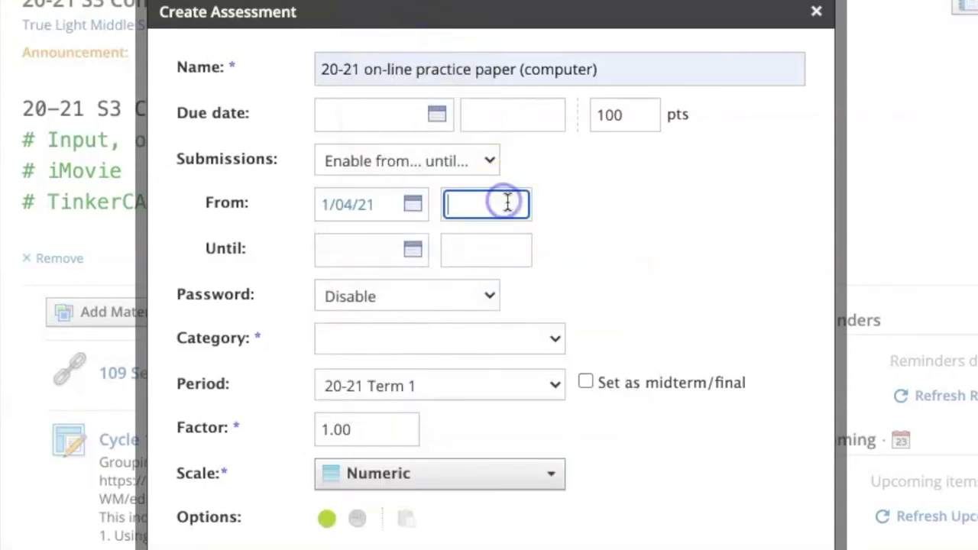
text(9:00AM)
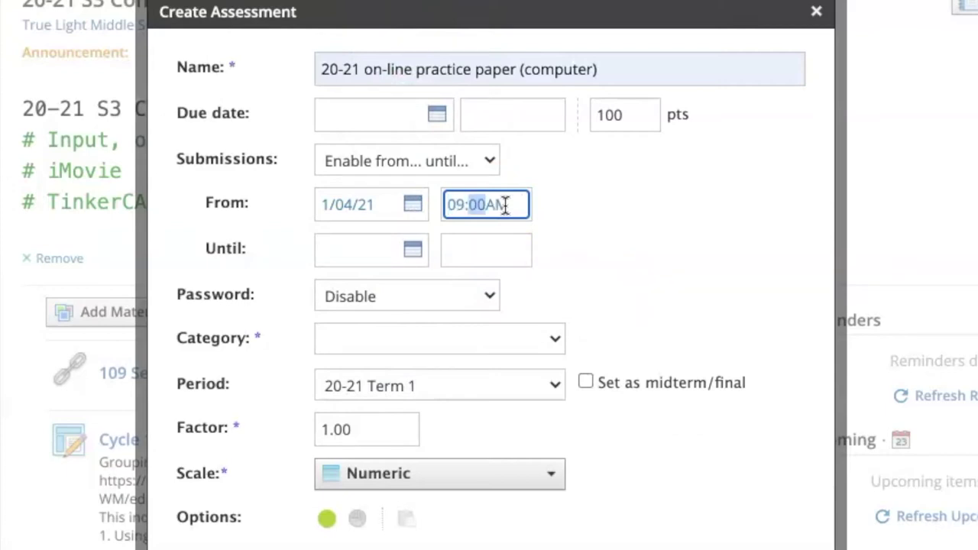
click(620, 215)
- Set the end of the submission window to 1/04/21 at 09:30AM
click(416, 252)
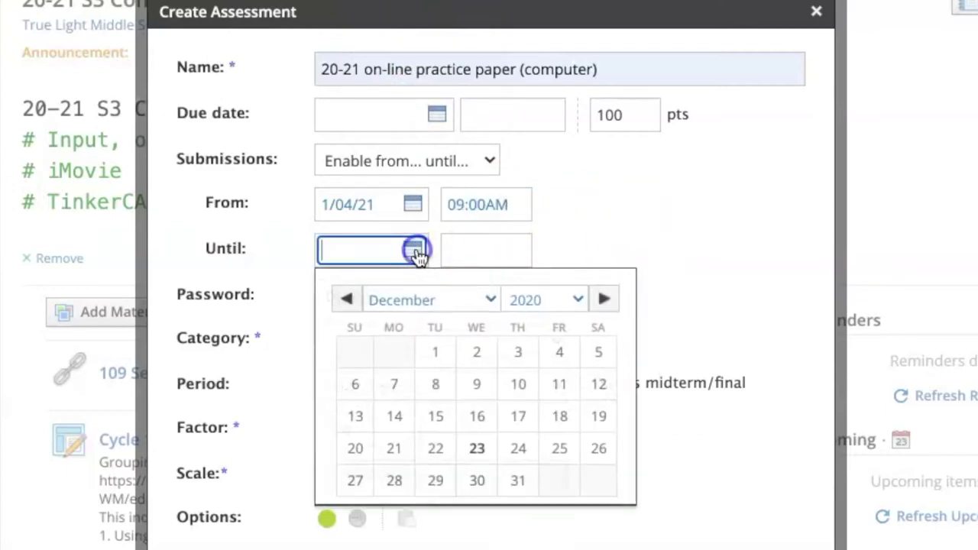
click(608, 300)
click(401, 384)
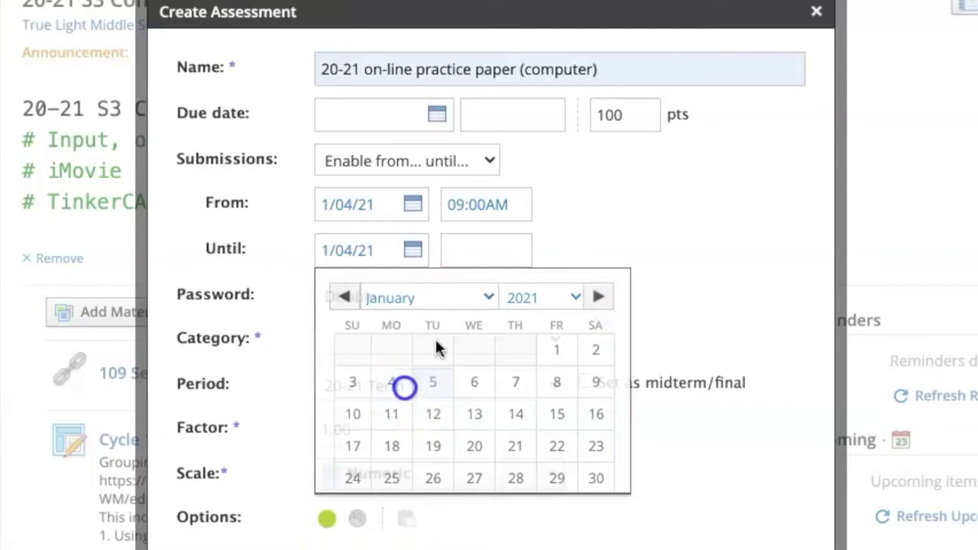
click(518, 250)
text(9:30AM)
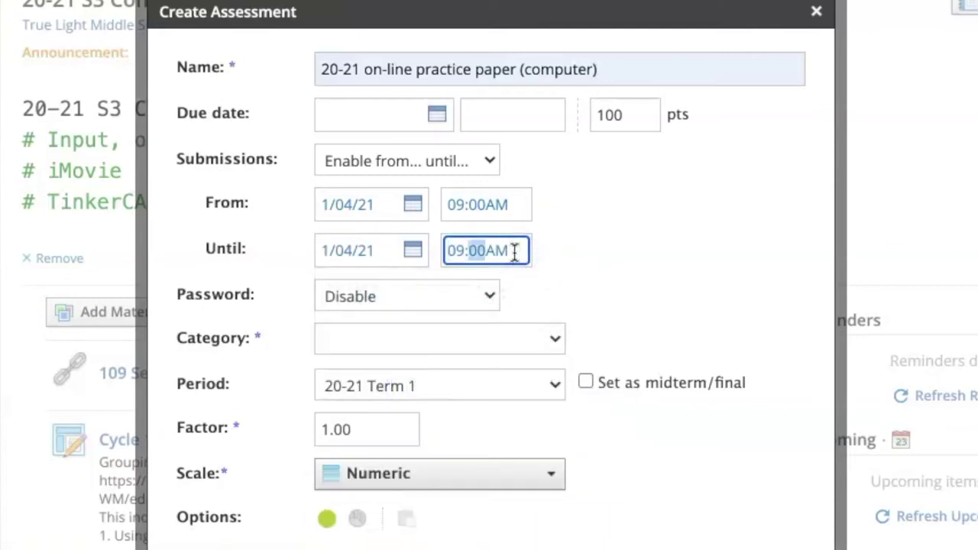
click(743, 260)
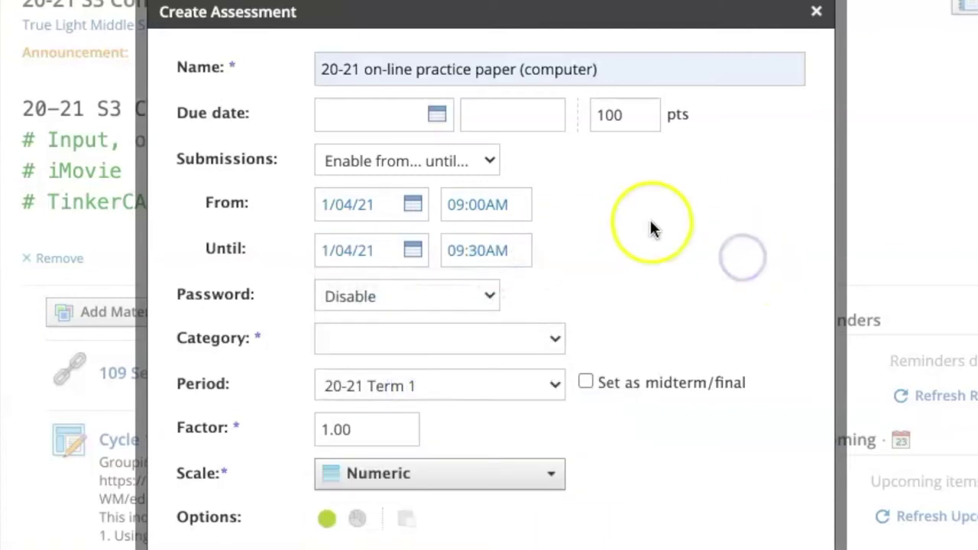
click(458, 200)
click(502, 234)
click(450, 210)
click(484, 251)
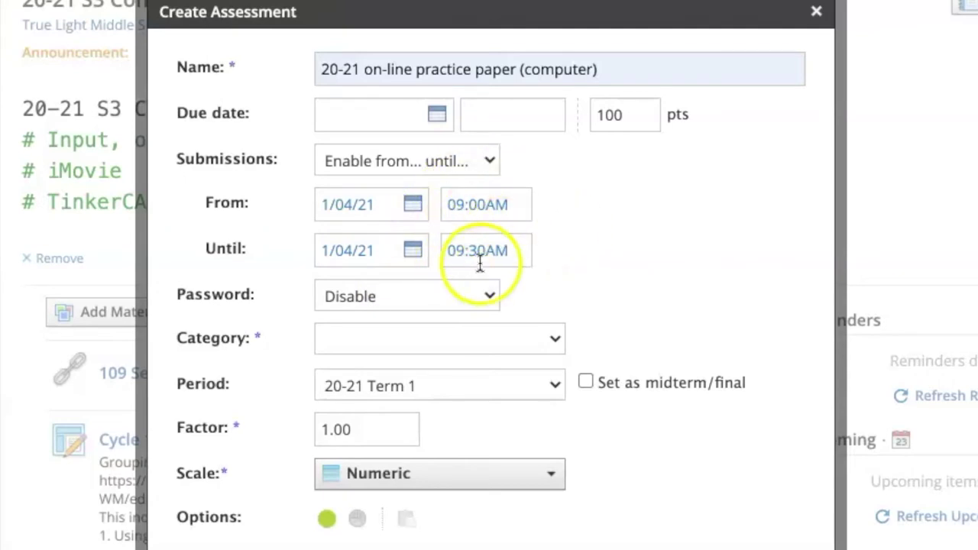
click(482, 257)
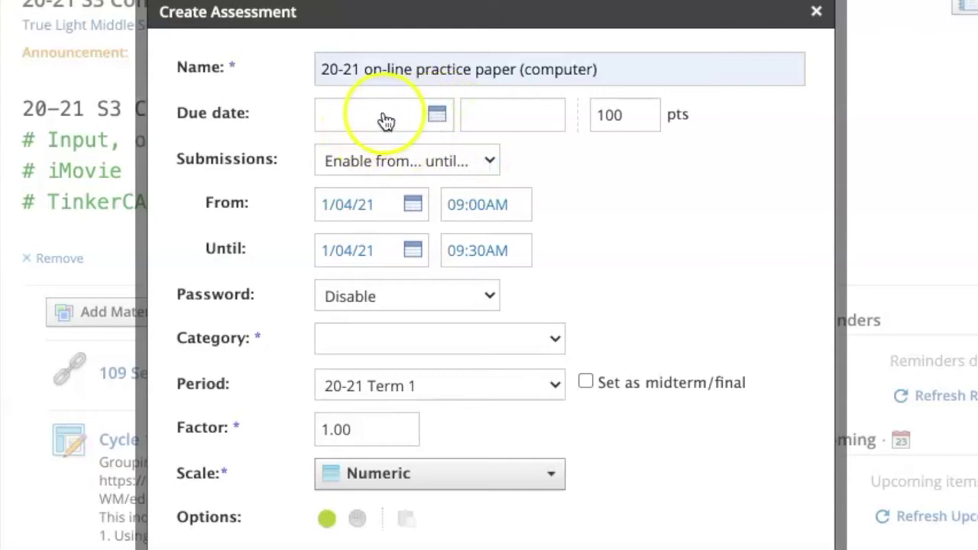
click(437, 117)
click(699, 175)
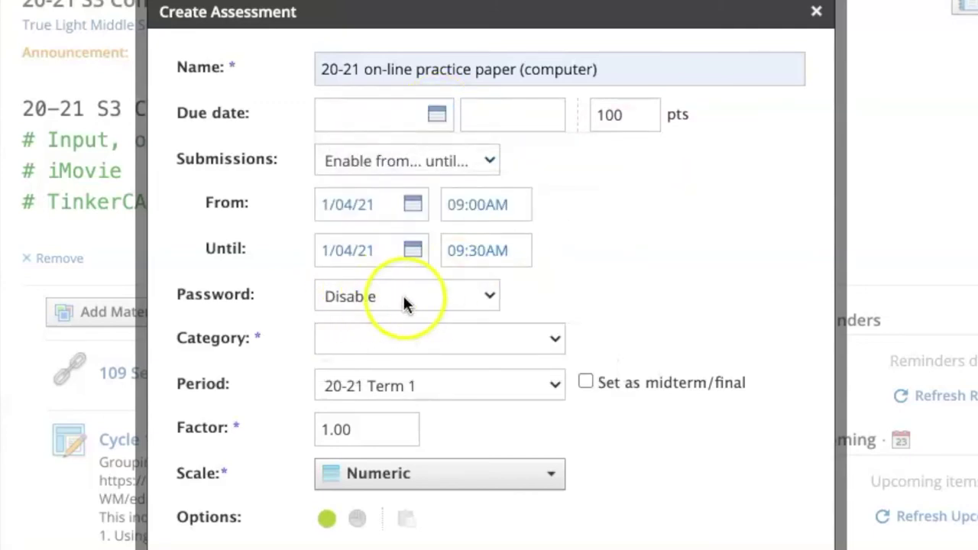
- Try the Enable option for the assessment's password and return it to Disable
click(461, 296)
click(435, 314)
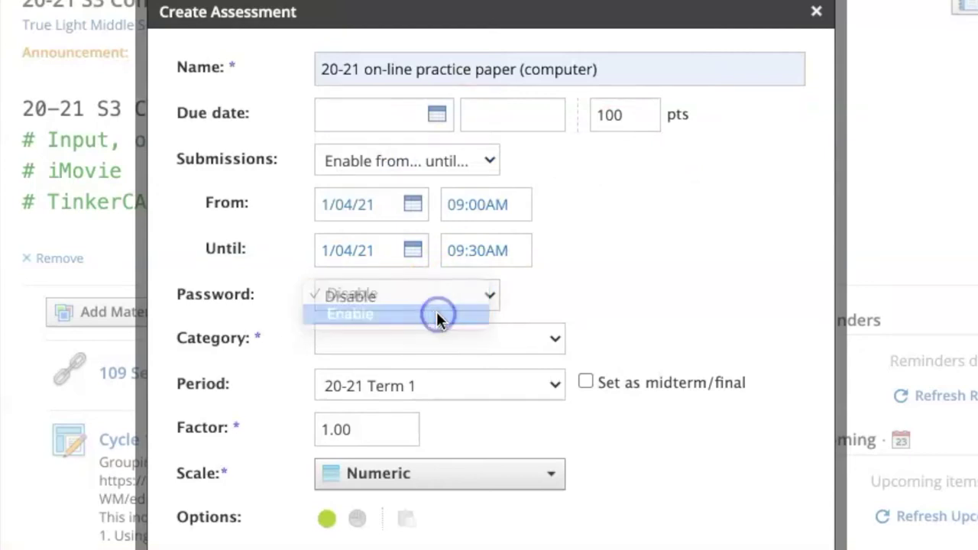
click(418, 321)
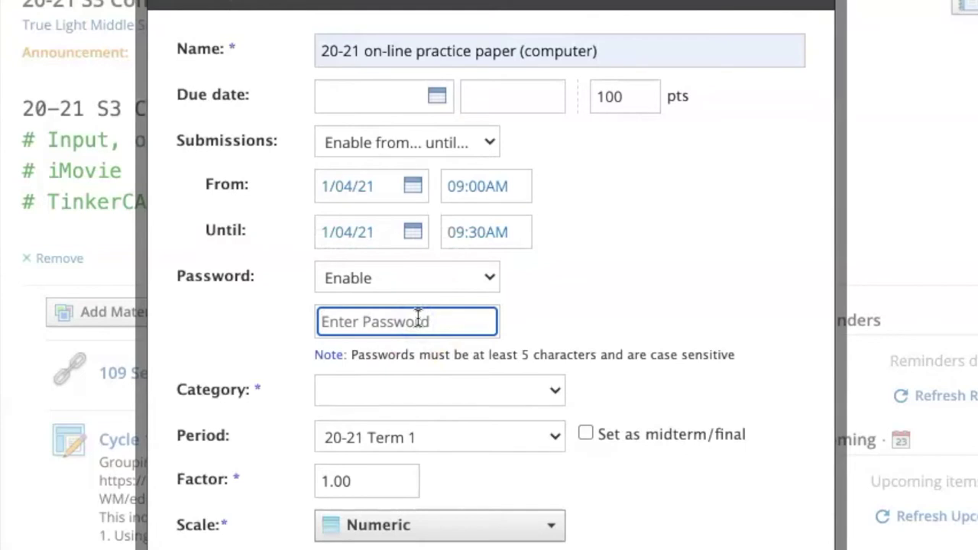
click(457, 280)
click(428, 255)
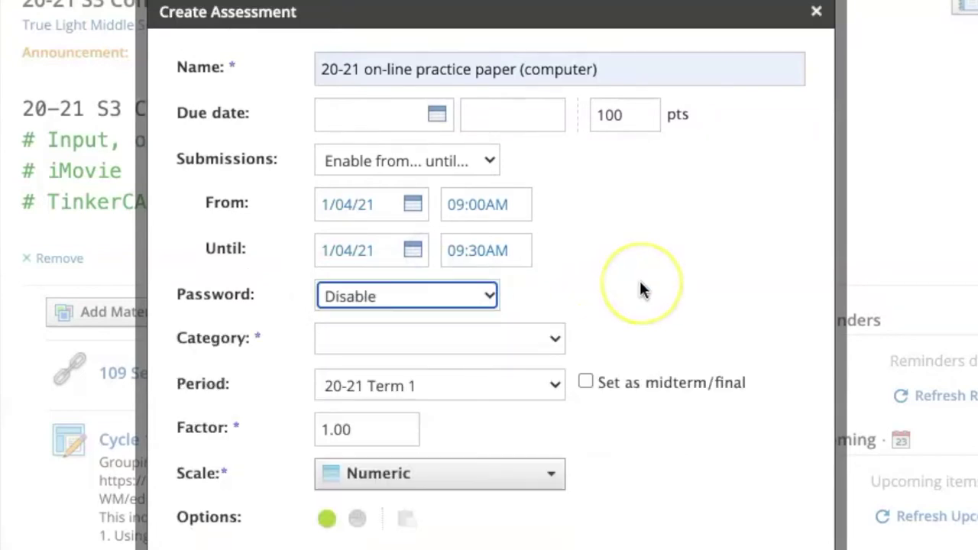
- Assign the assessment to the Assessment grading category and create it
click(509, 338)
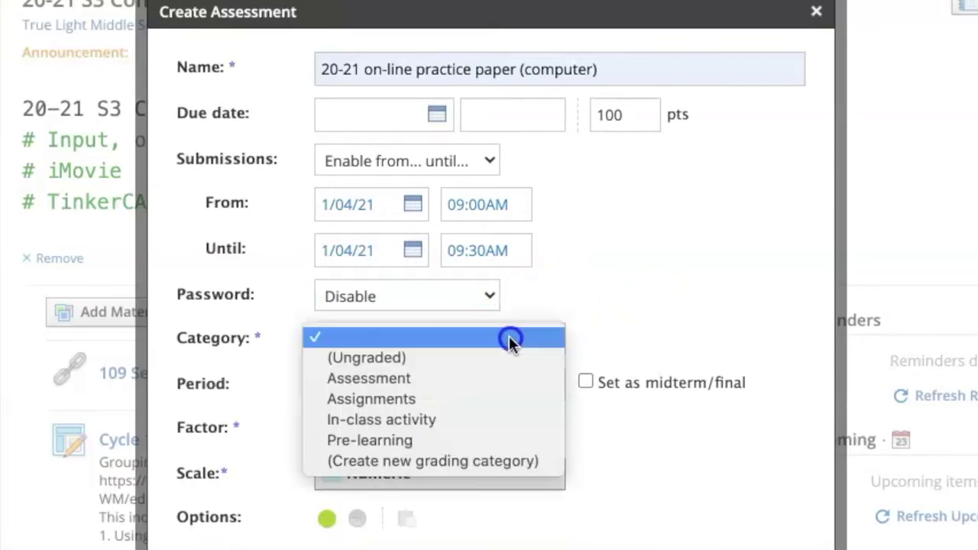
click(466, 378)
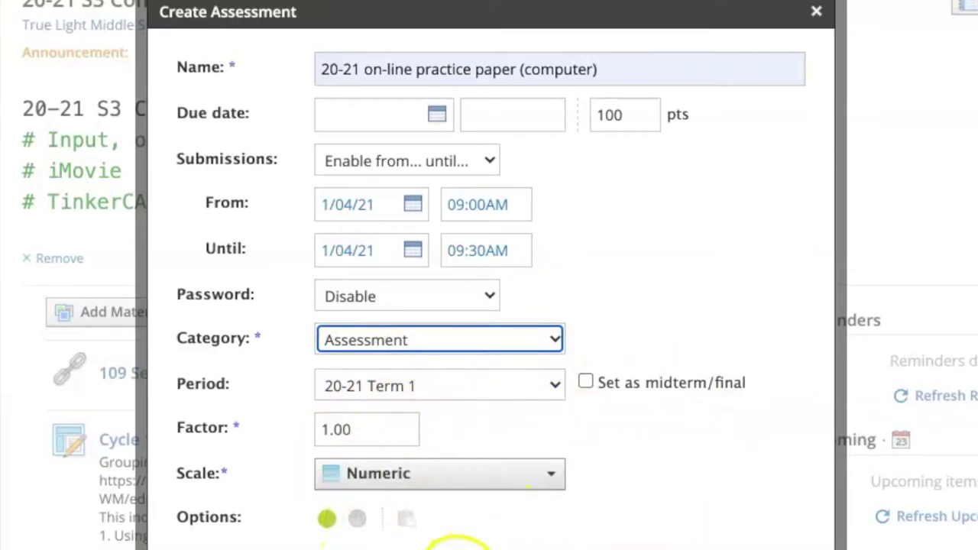
click(456, 547)
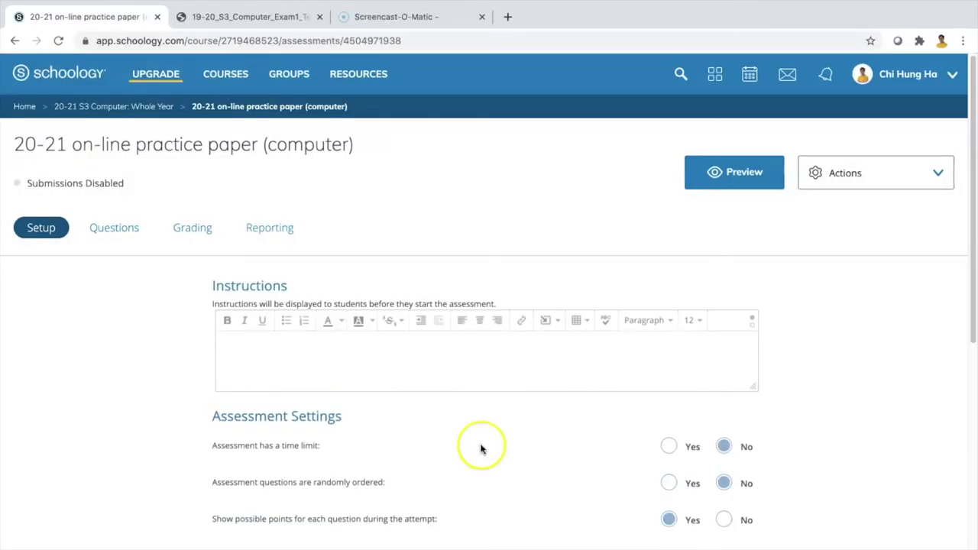
- Give the assessment a 30-minute time limit and turn on random ordering of its questions
click(391, 340)
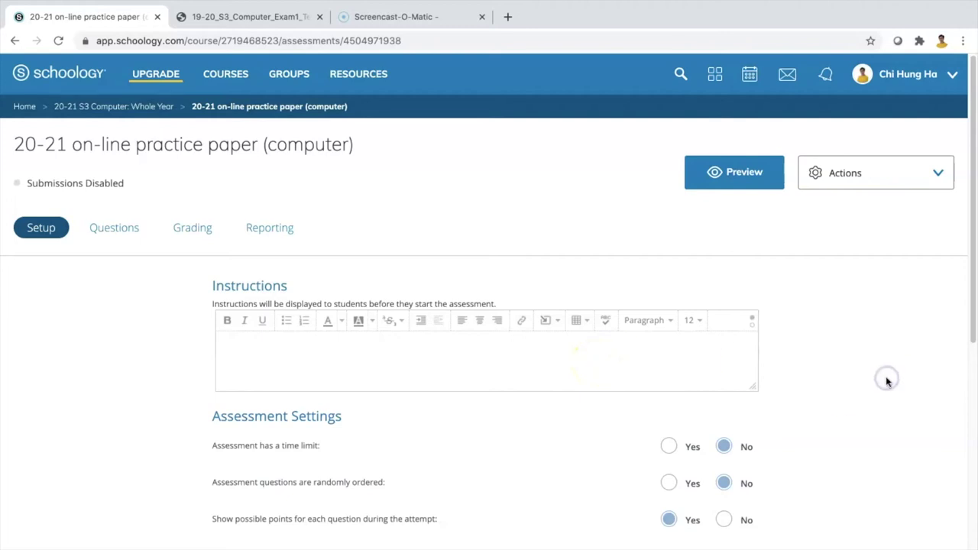
key(ctrl+plus)
key(ctrl+plus)
scroll(886, 381, down, 3)
key(ctrl+plus)
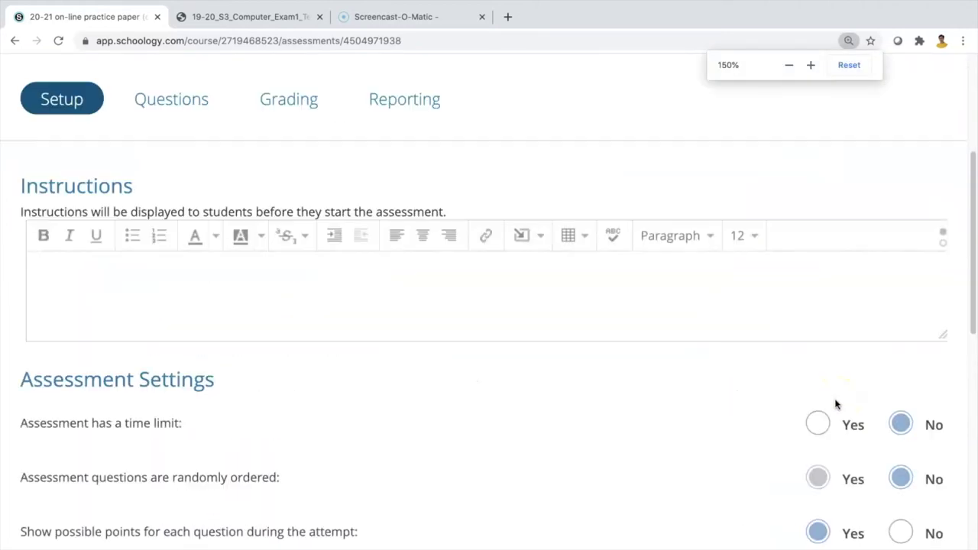
scroll(708, 431, down, 4)
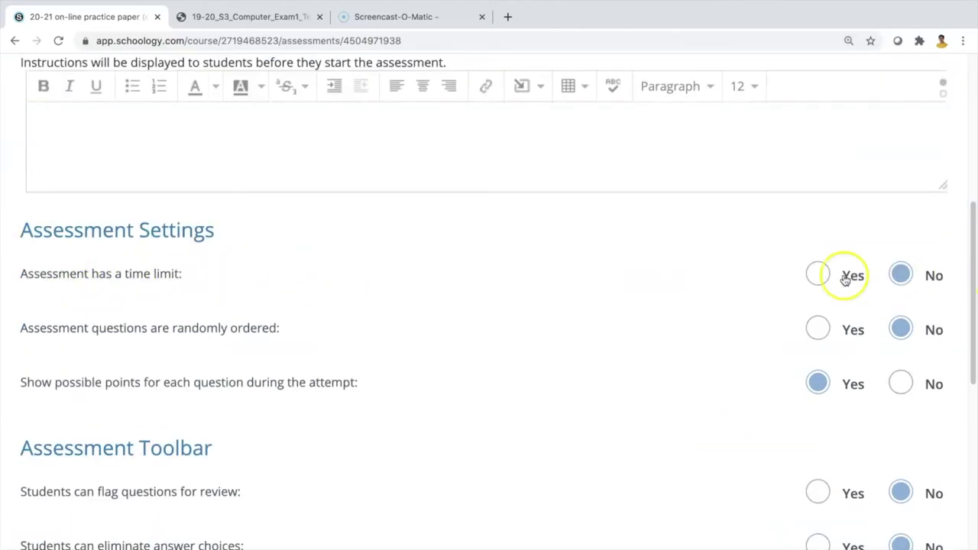
click(818, 274)
click(876, 327)
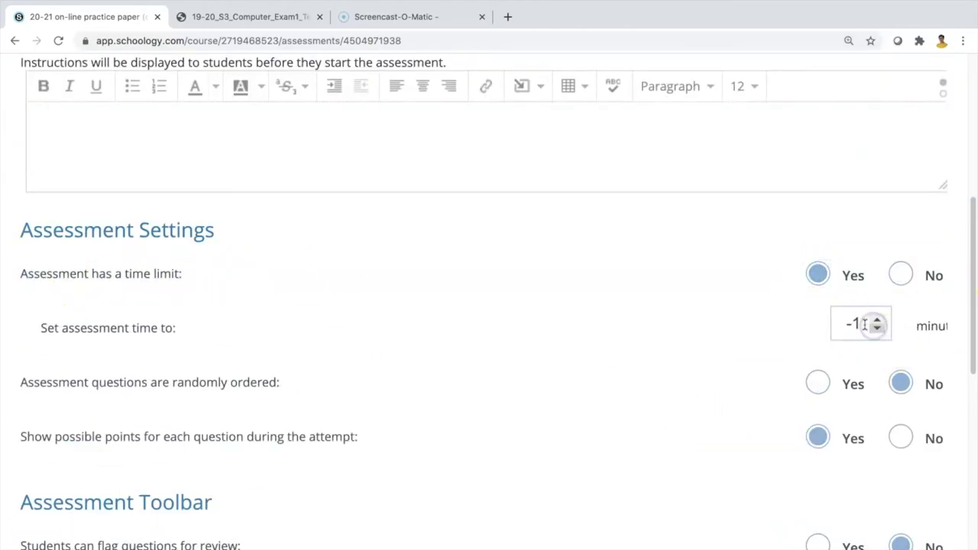
key(BackSpace)
key(BackSpace)
text(30)
click(710, 327)
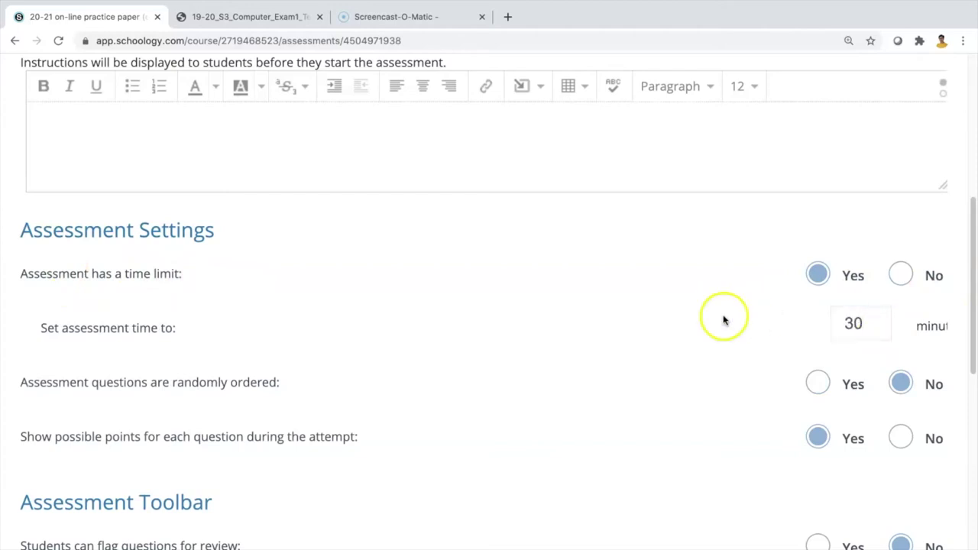
click(819, 385)
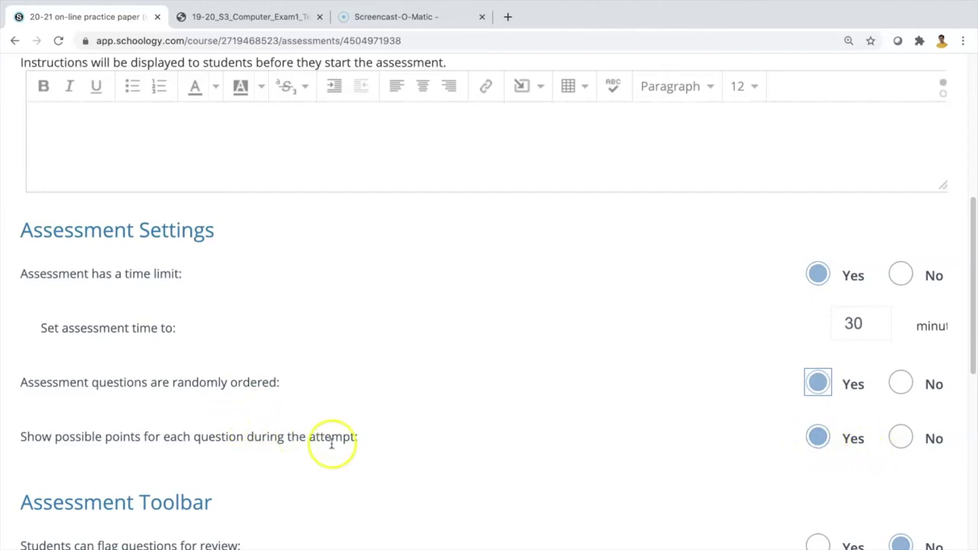
scroll(302, 441, down, 2)
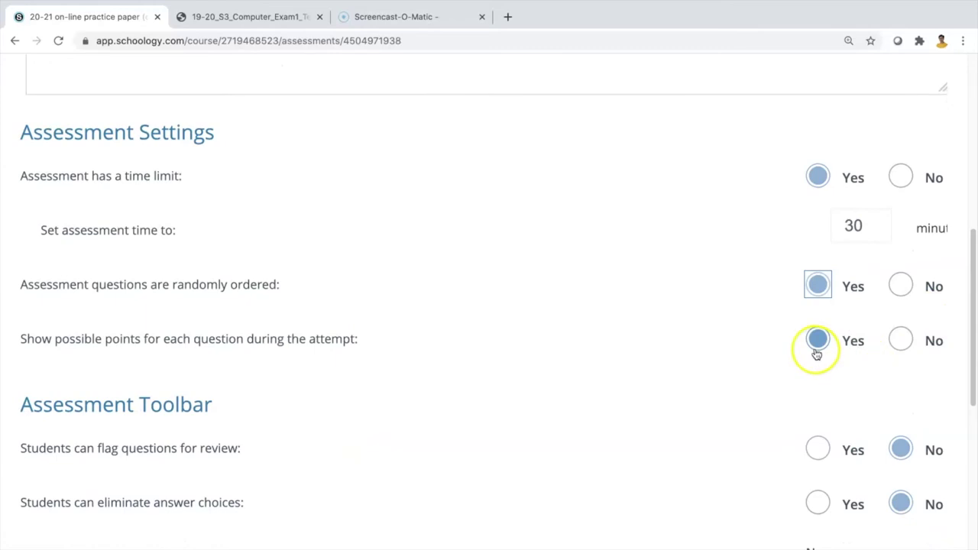
- Allow students to flag questions for review in the assessment toolbar settings
scroll(817, 351, down, 4)
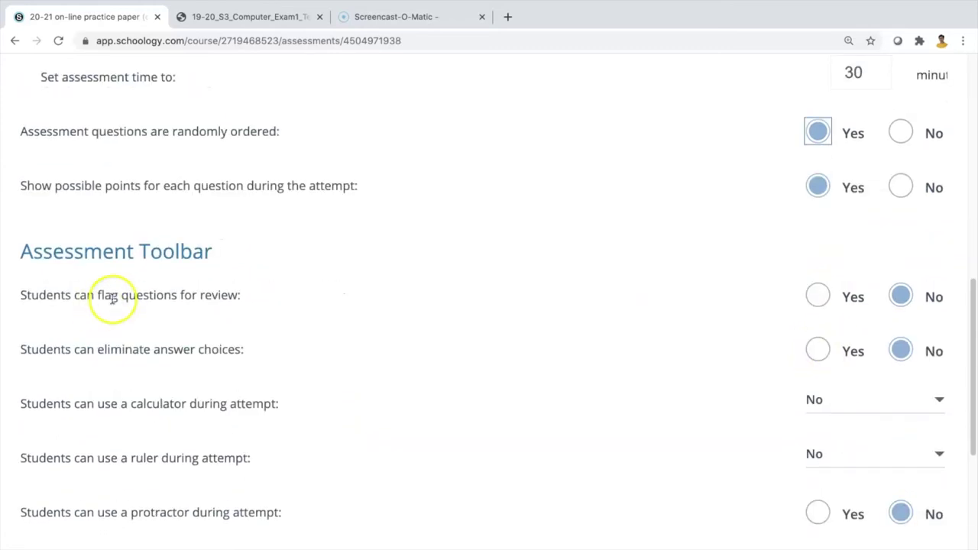
scroll(106, 222, down, 3)
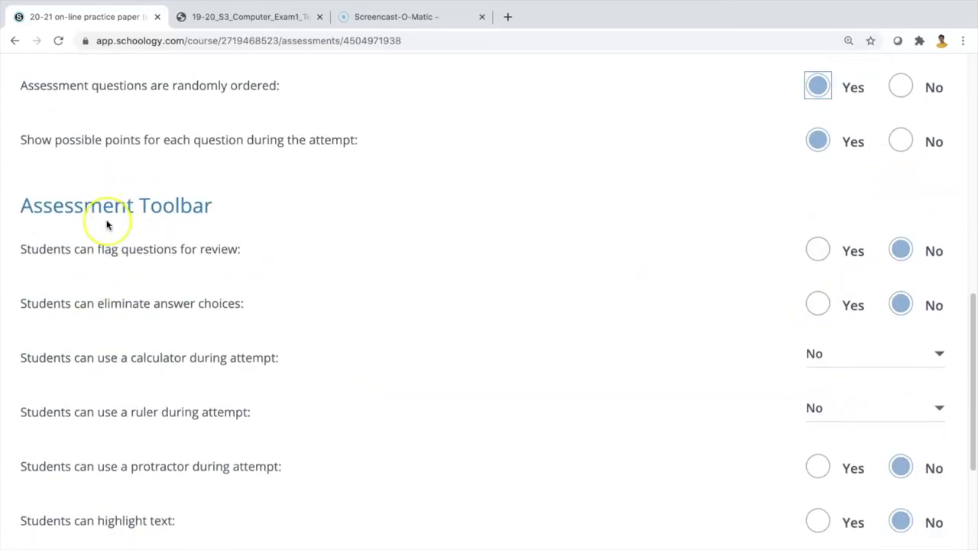
scroll(107, 224, up, 1)
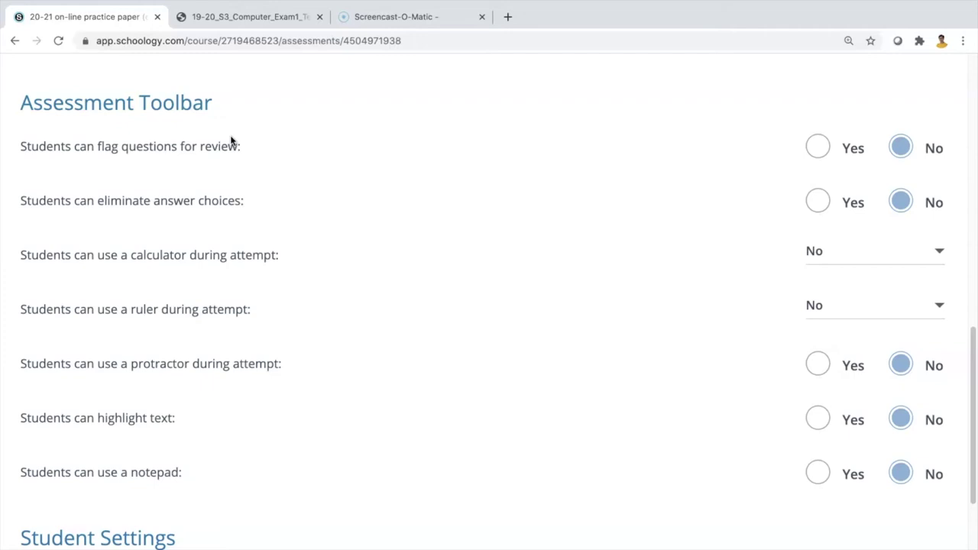
click(243, 172)
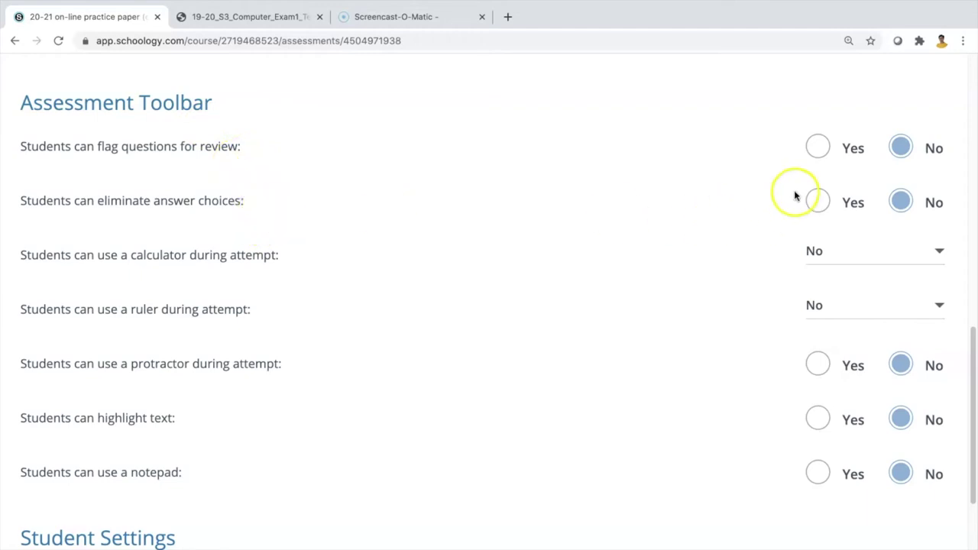
click(818, 149)
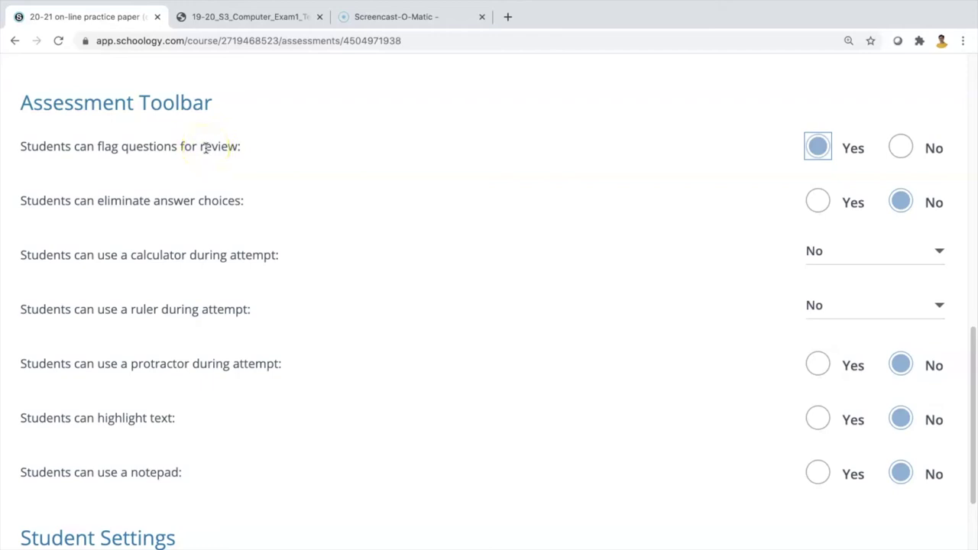
drag(97, 146, 184, 146)
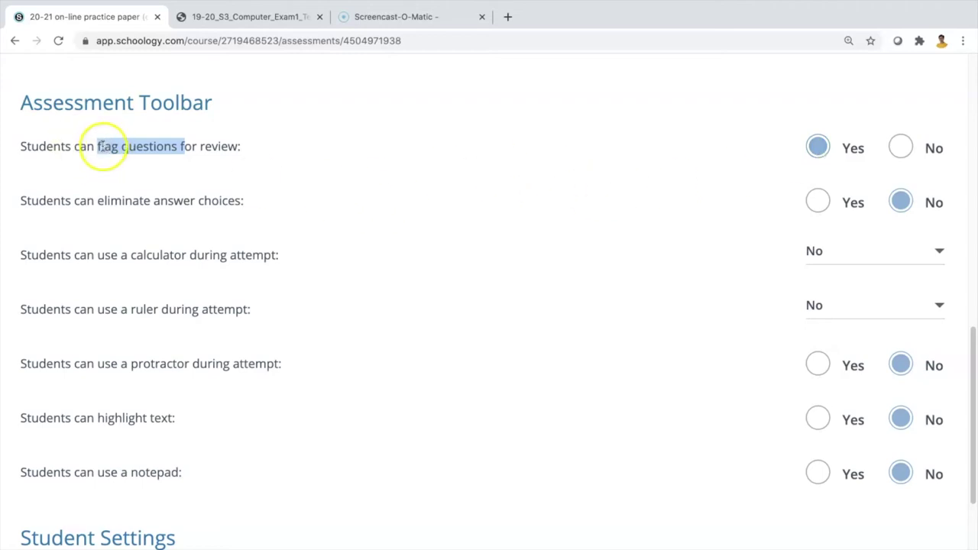
drag(99, 146, 178, 146)
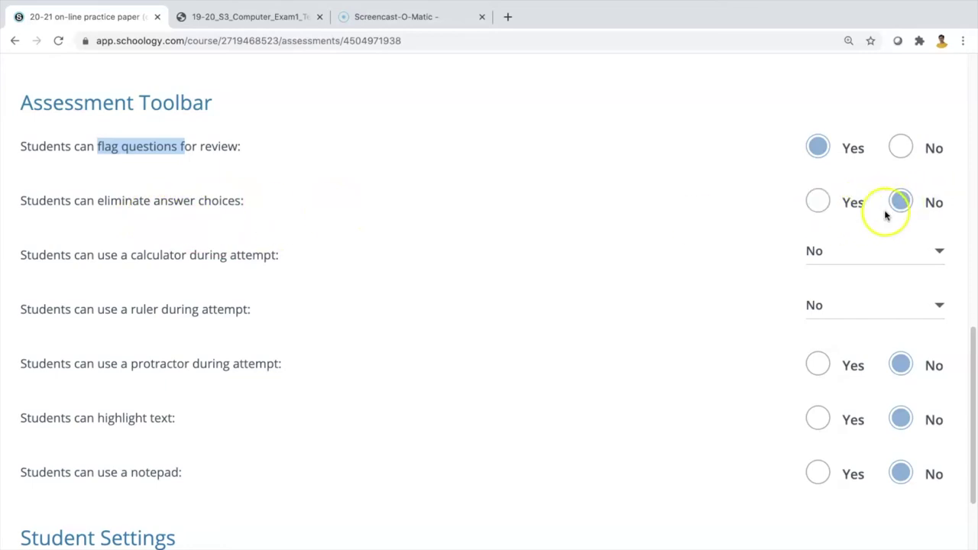
- Try the basic and scientific calculator options for the attempt and return the calculator setting to No
scroll(451, 252, down, 1)
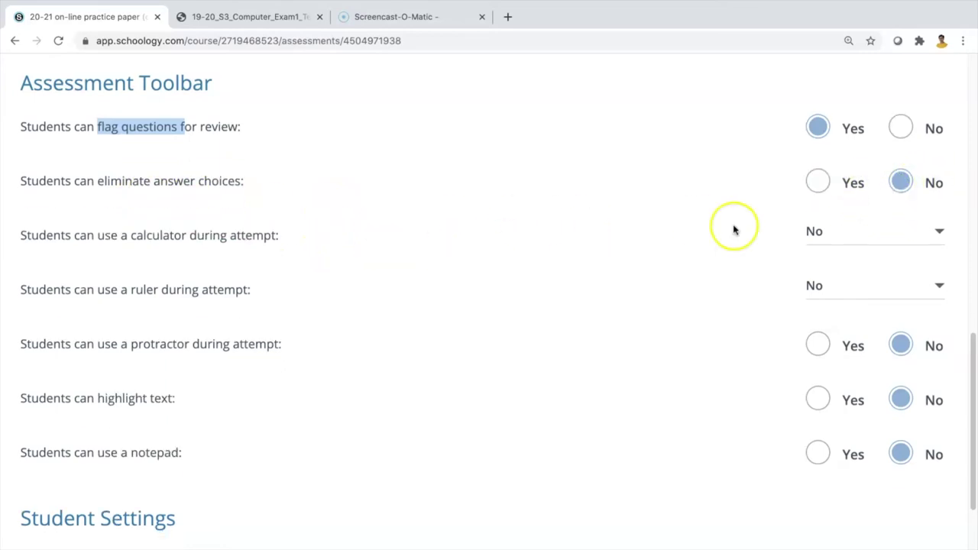
click(911, 230)
click(854, 317)
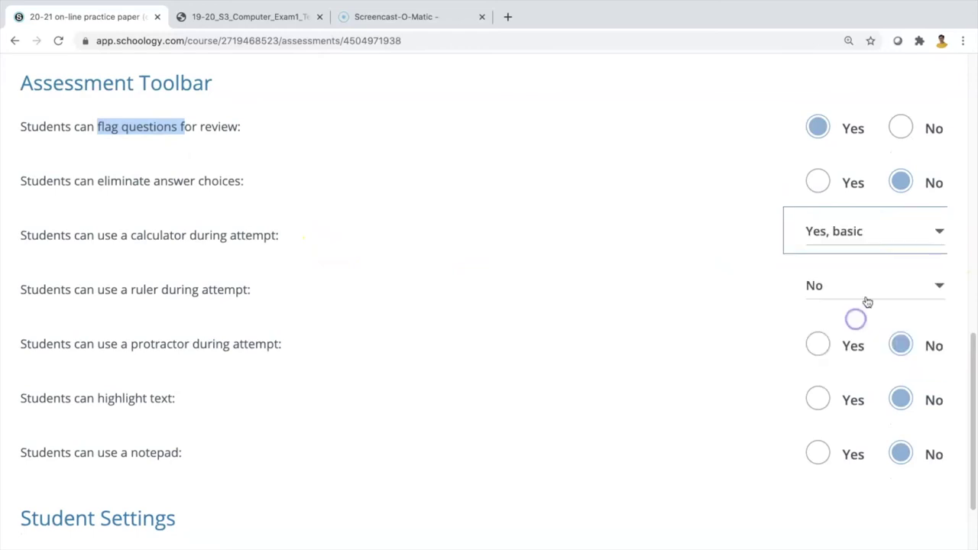
click(845, 231)
click(848, 353)
click(862, 226)
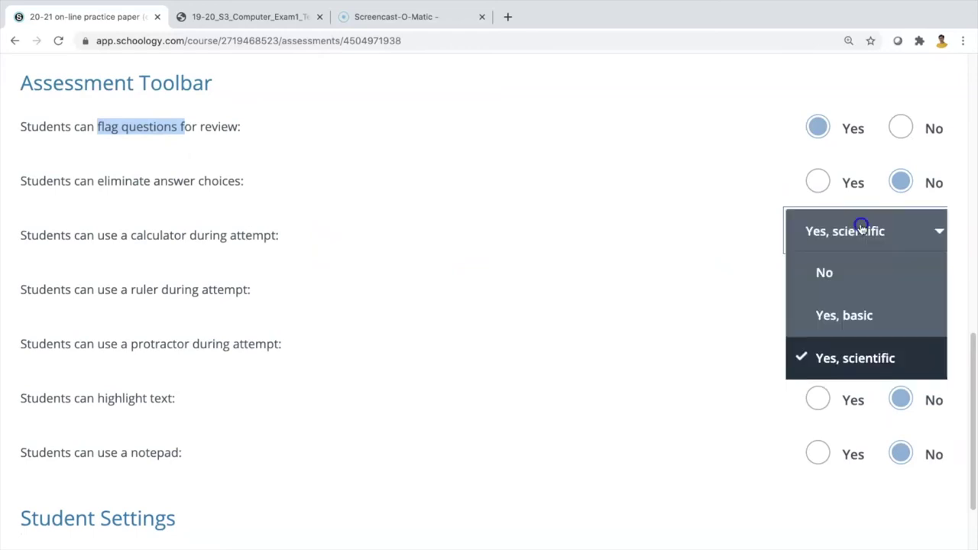
click(854, 277)
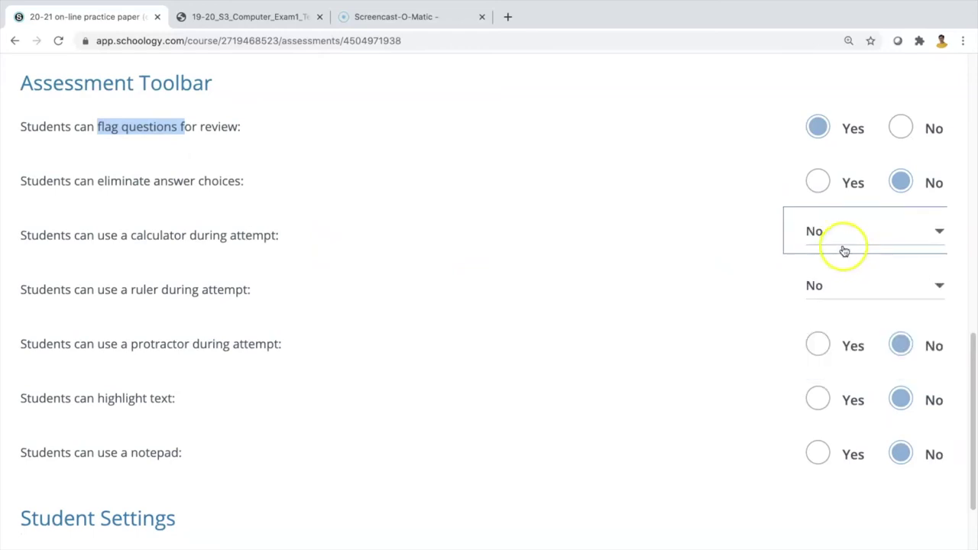
- Allow students to use a 15 cm ruler and a protractor during the attempt
click(845, 287)
click(851, 373)
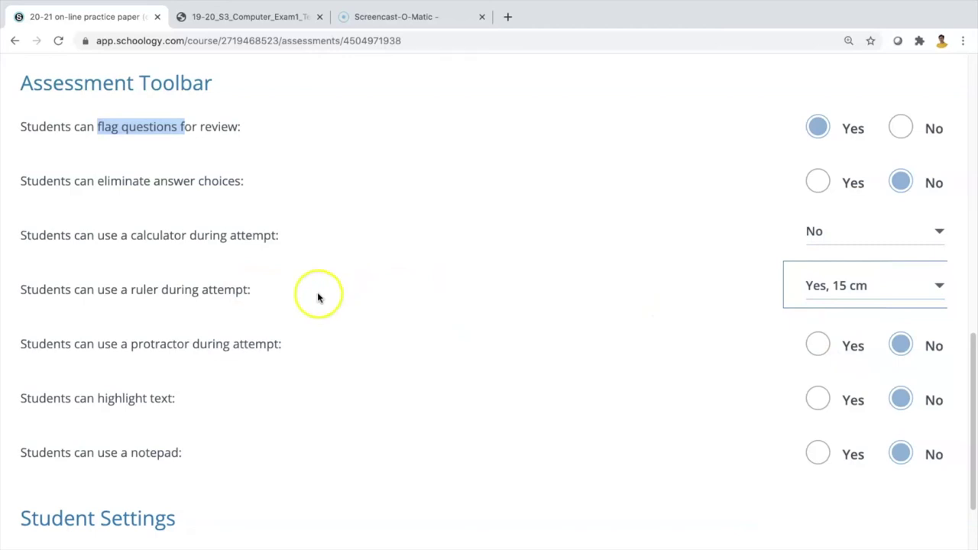
click(875, 290)
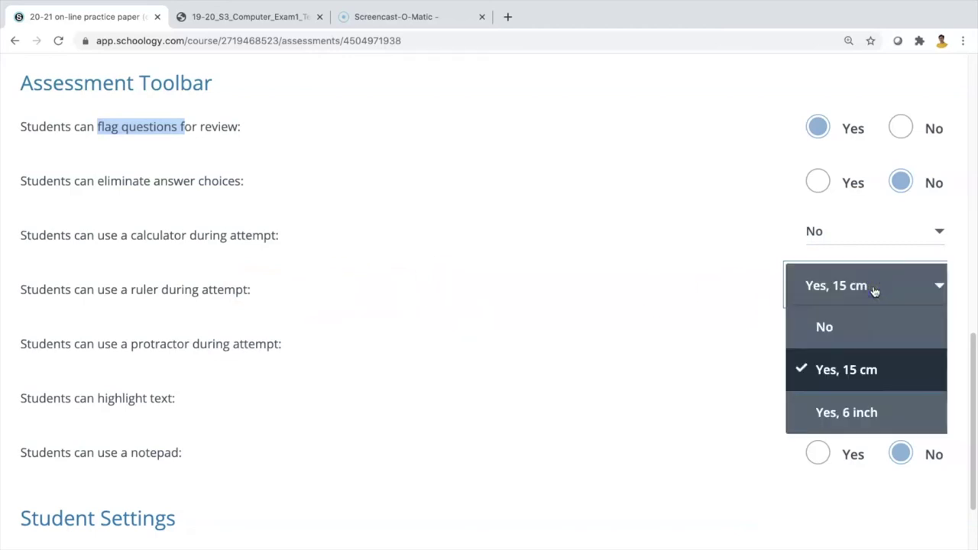
drag(875, 290, 865, 372)
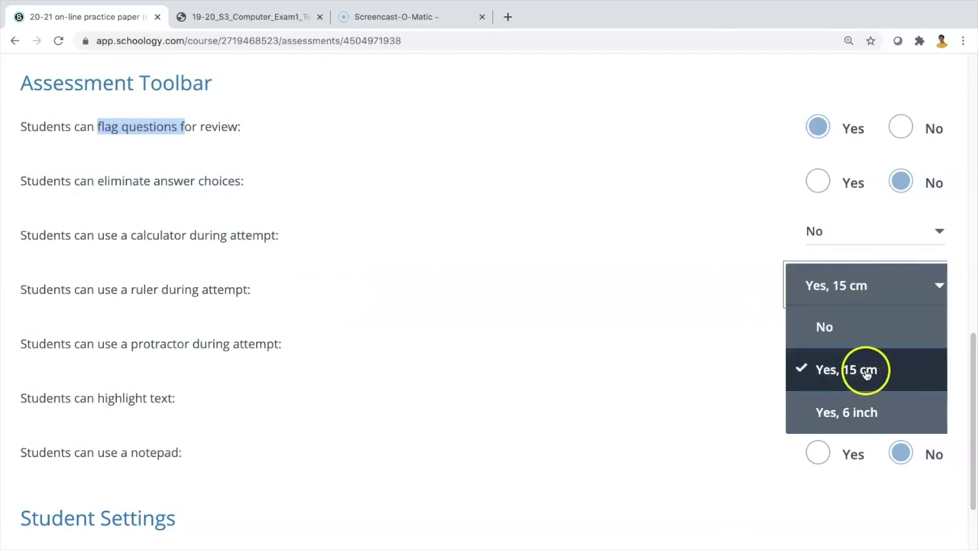
click(865, 373)
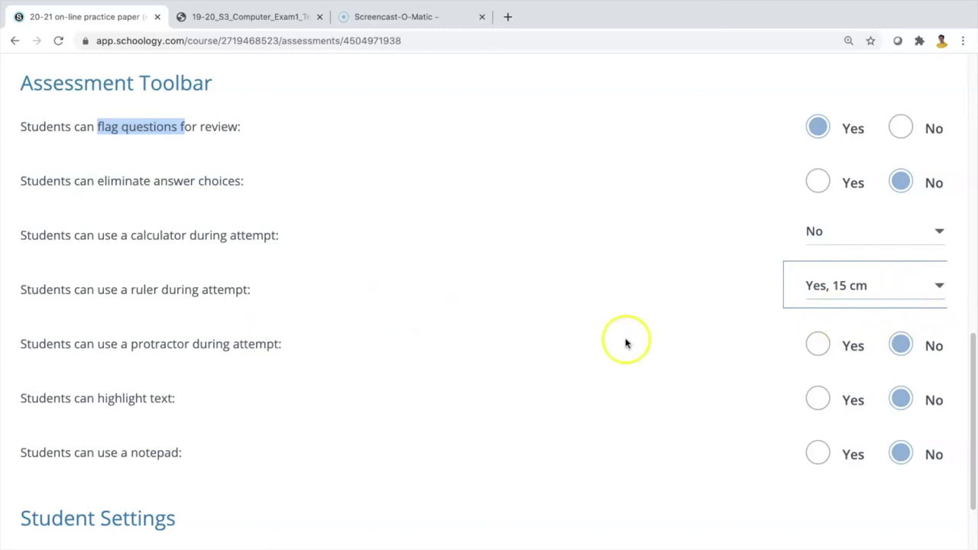
click(831, 348)
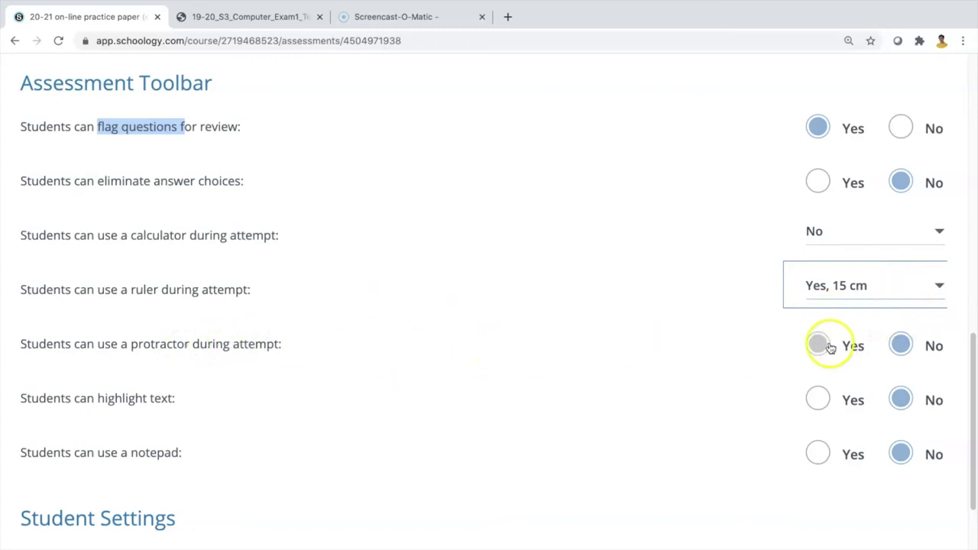
double_click(157, 352)
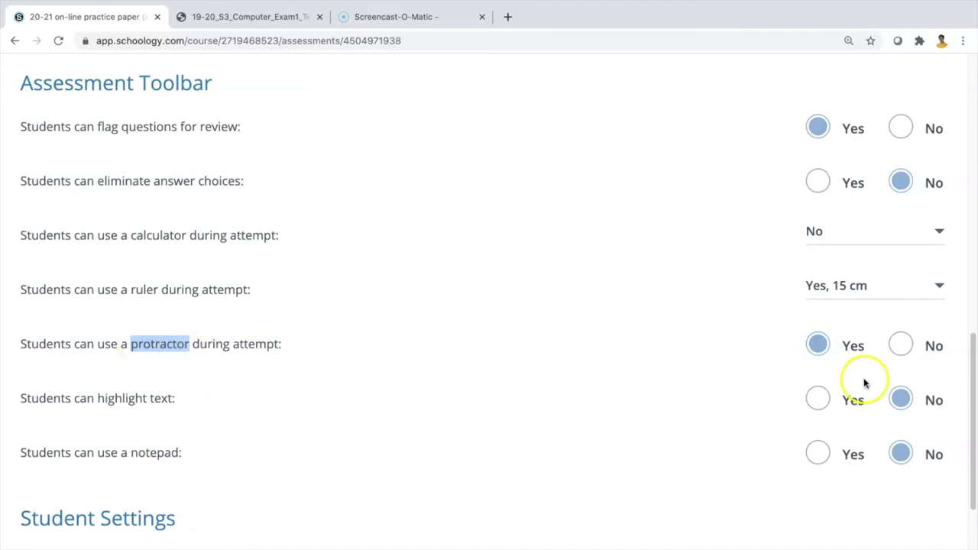
- Allow students to highlight text and use a notepad during the assessment
click(816, 398)
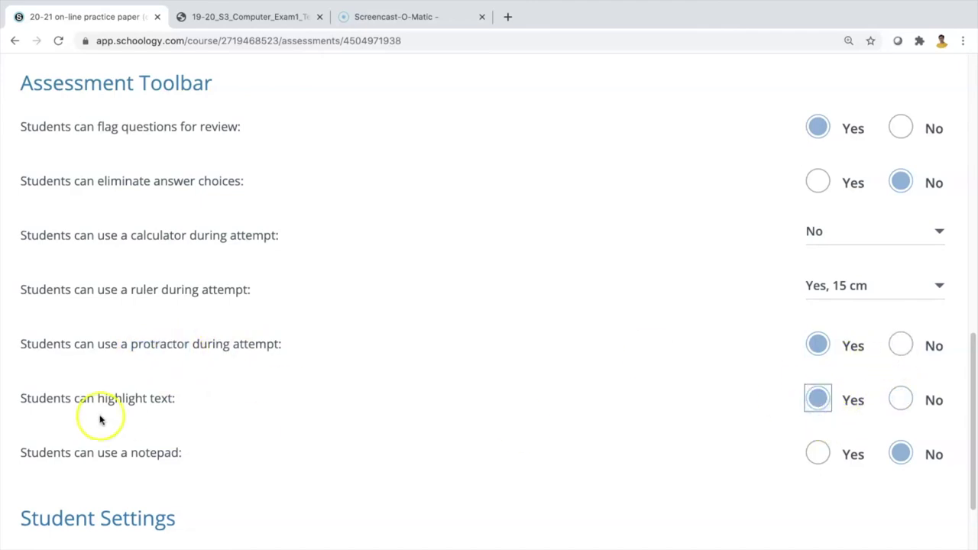
drag(99, 398, 173, 404)
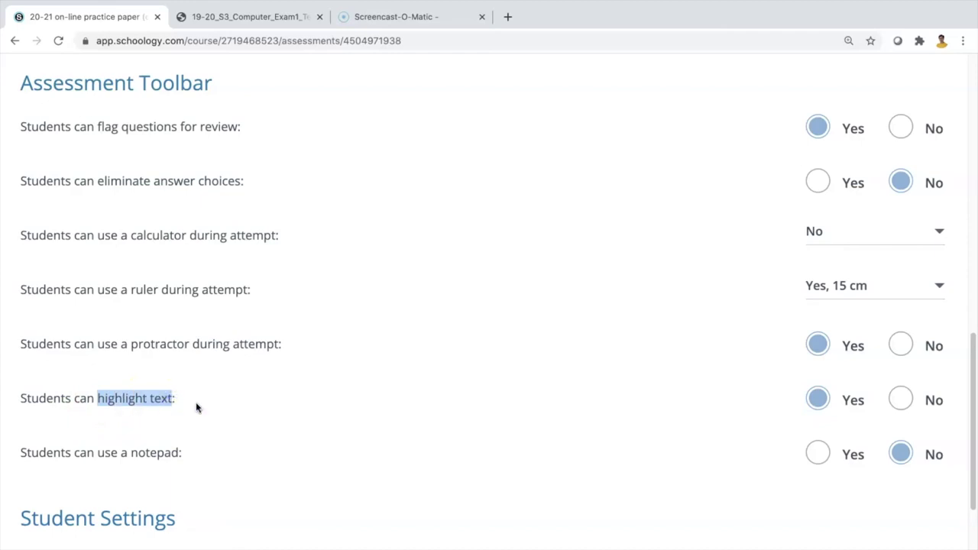
drag(170, 396, 113, 398)
drag(17, 398, 110, 398)
scroll(195, 407, down, 1)
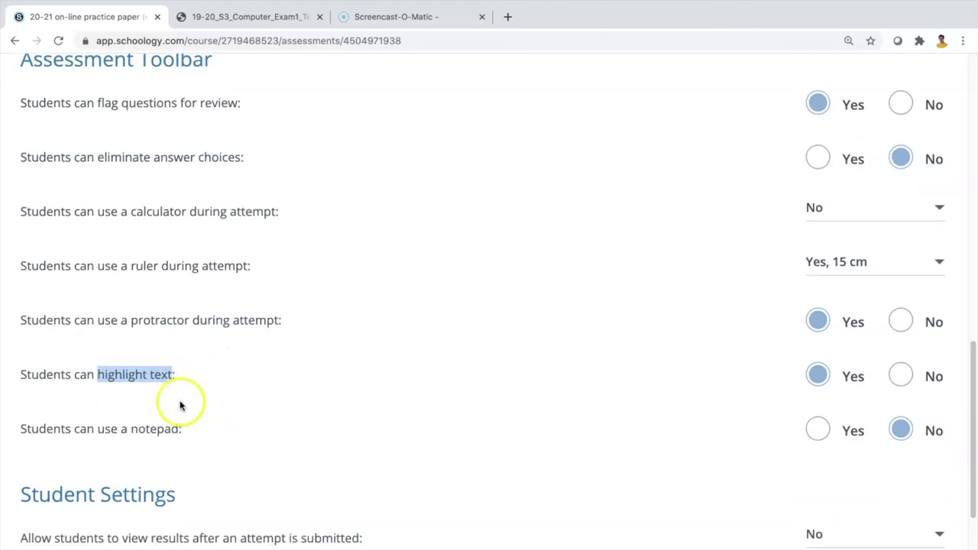
click(198, 381)
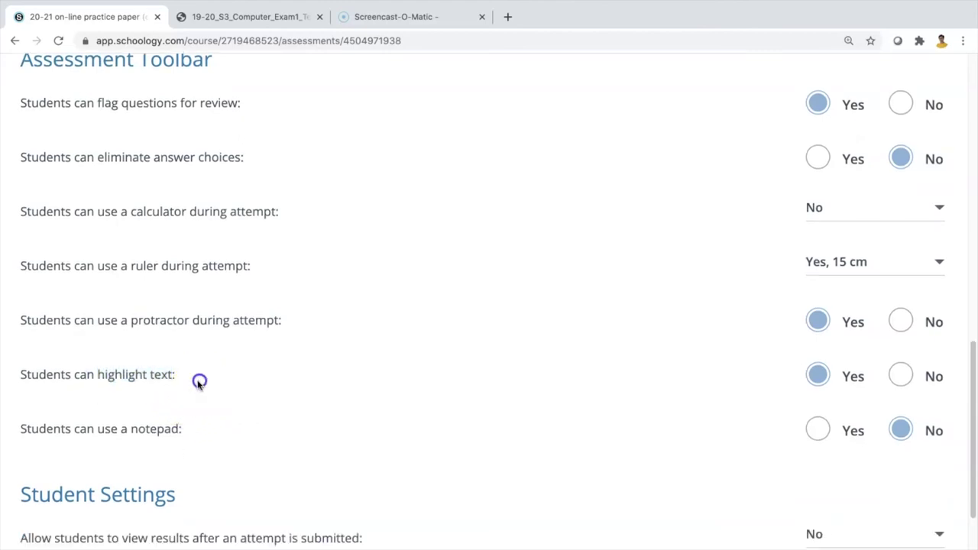
double_click(149, 428)
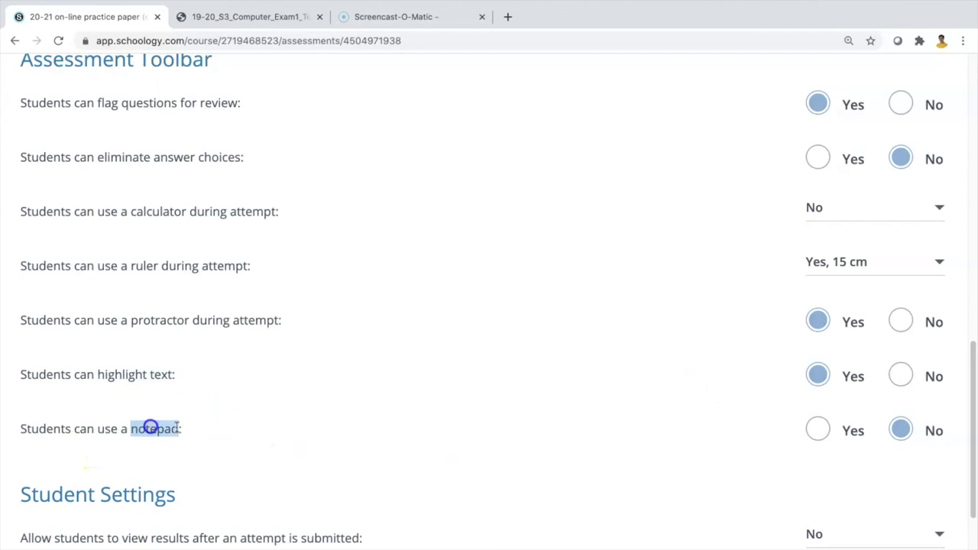
click(819, 429)
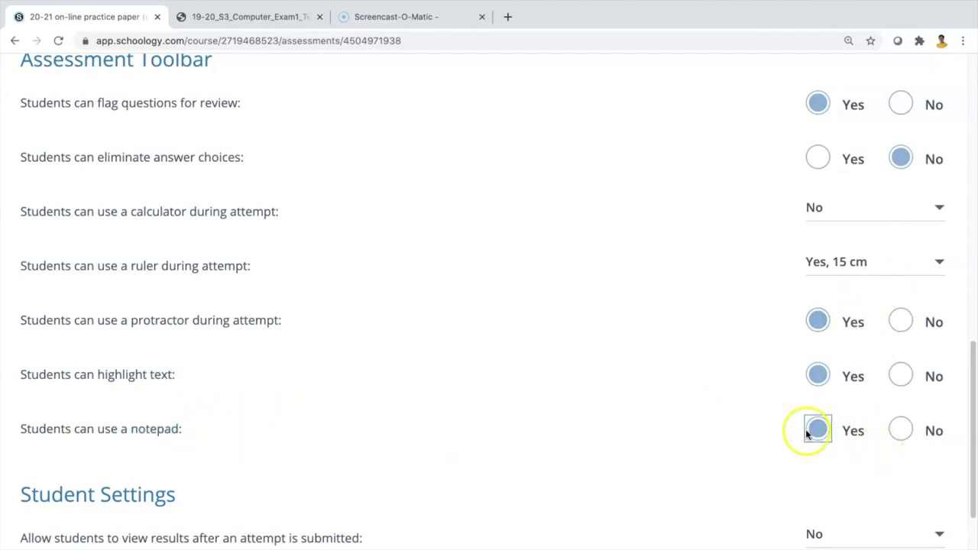
- Look through the available numbers of attempts students can submit and keep 1 time
scroll(807, 431, down, 3)
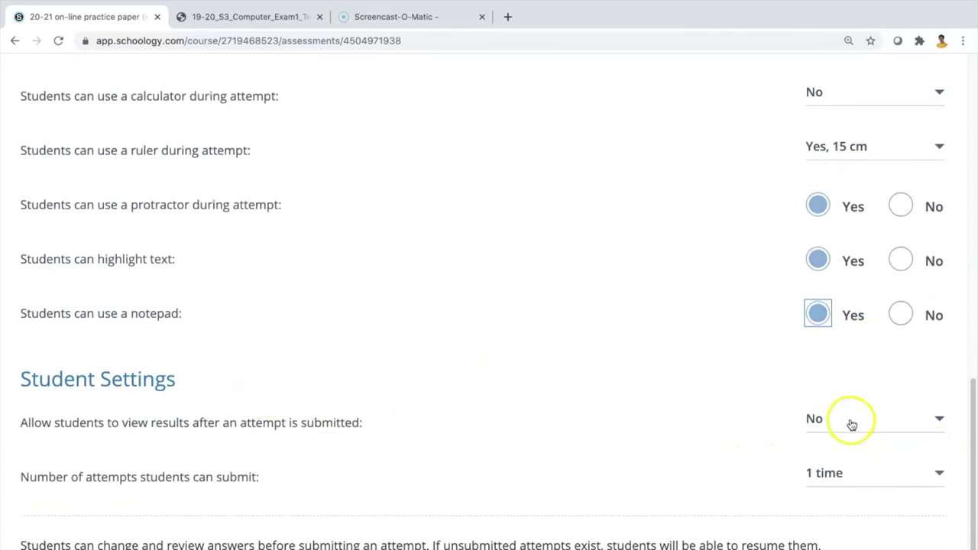
click(845, 473)
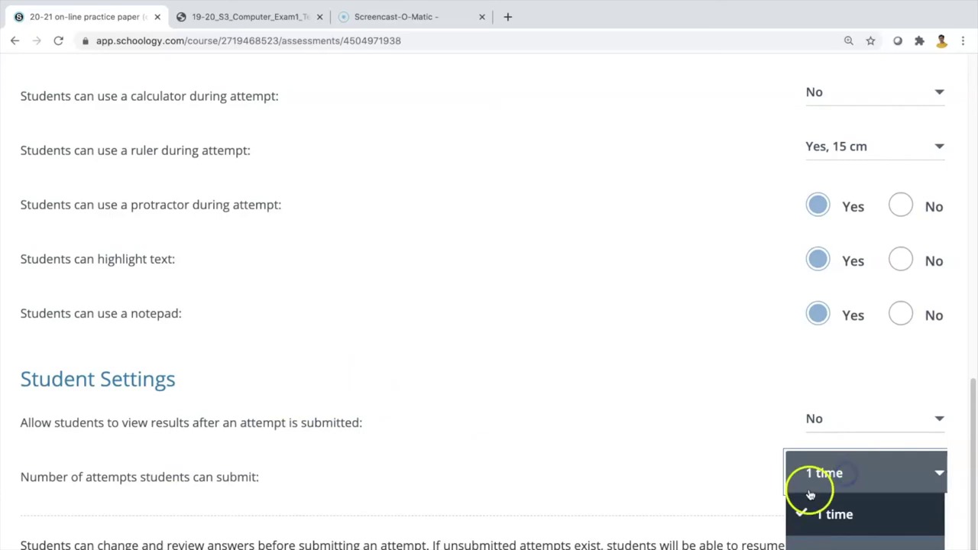
scroll(848, 539, down, 4)
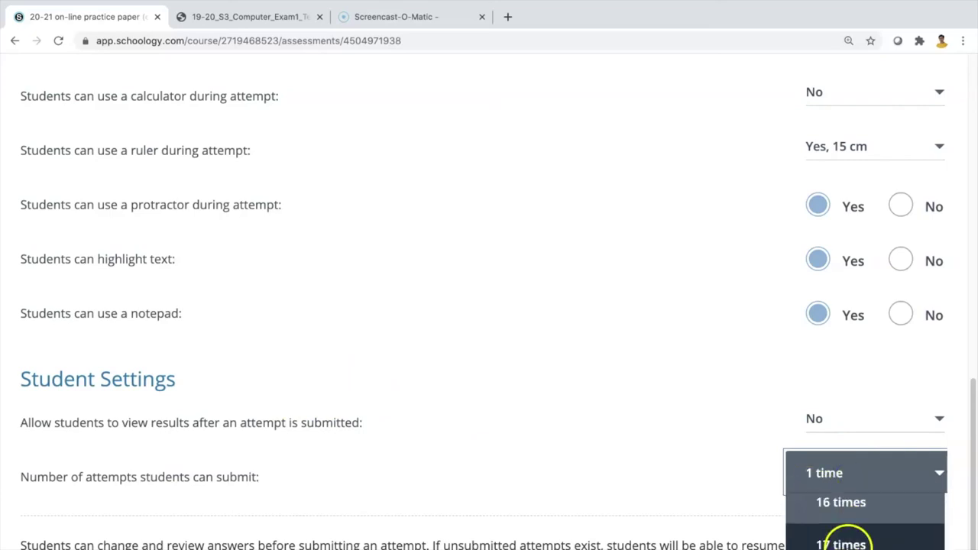
scroll(846, 538, down, 3)
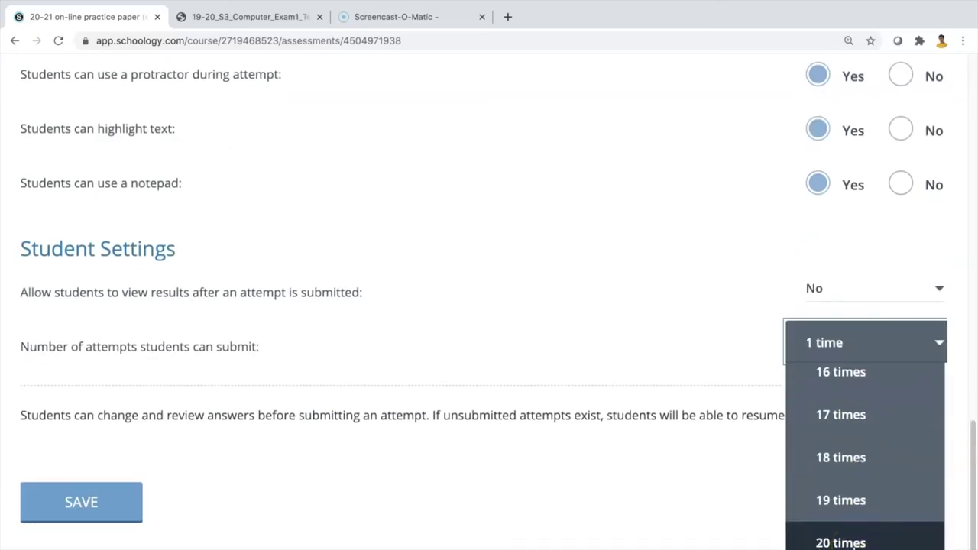
scroll(818, 415, up, 8)
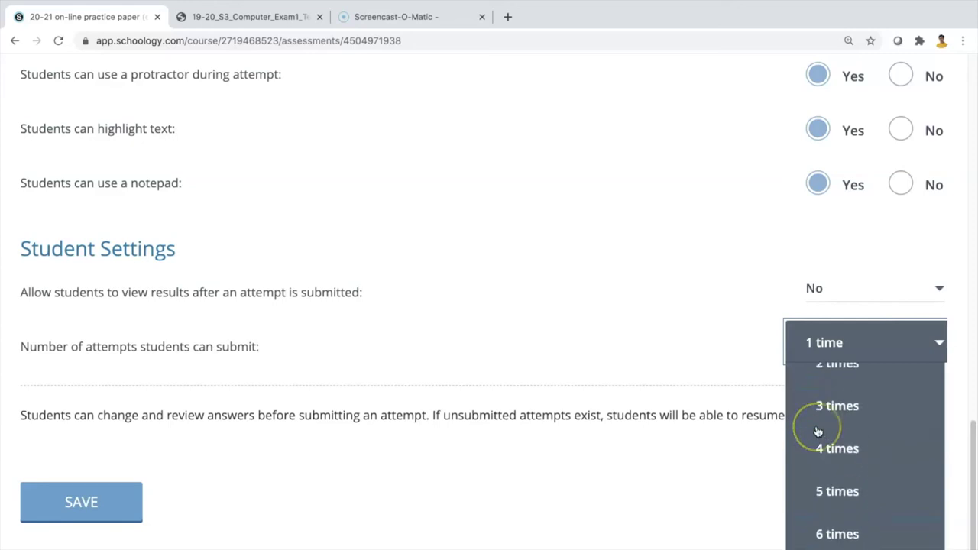
click(850, 393)
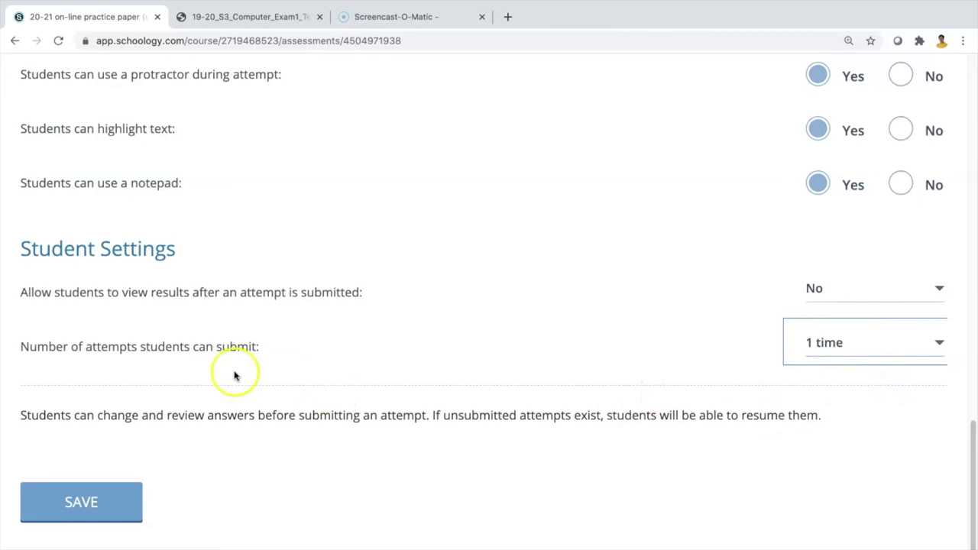
double_click(230, 346)
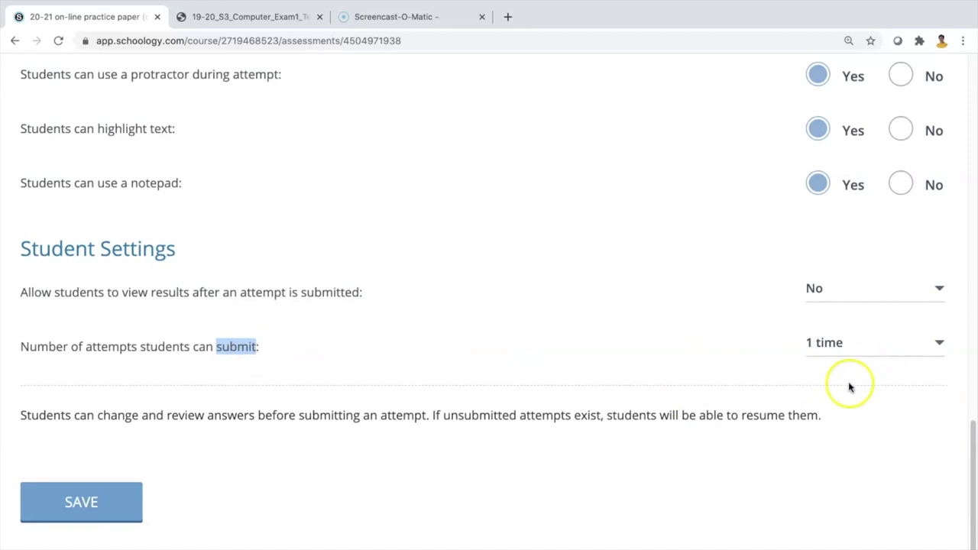
- Try allowing 2 submission attempts, check the options for determining the final grade, and return the number of attempts to 1 time
scroll(847, 395, up, 1)
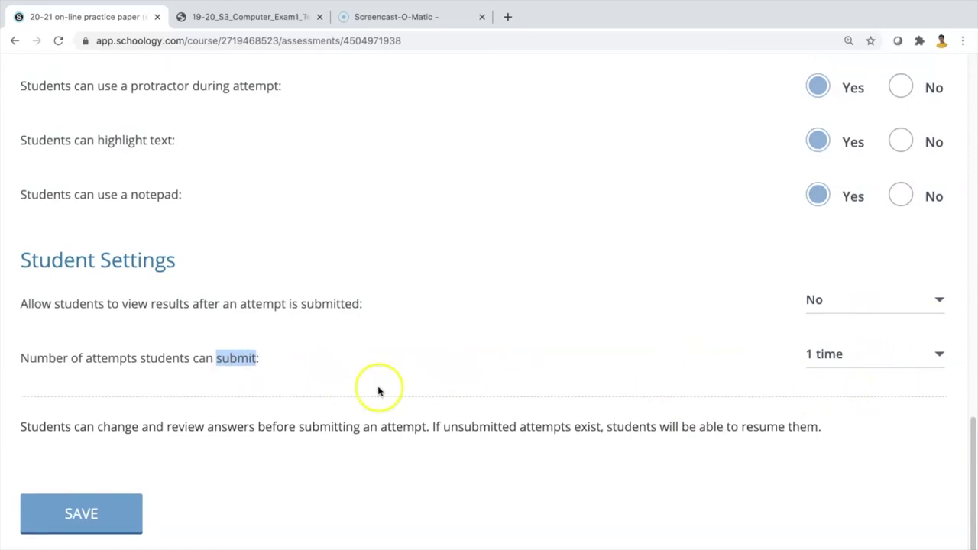
click(882, 359)
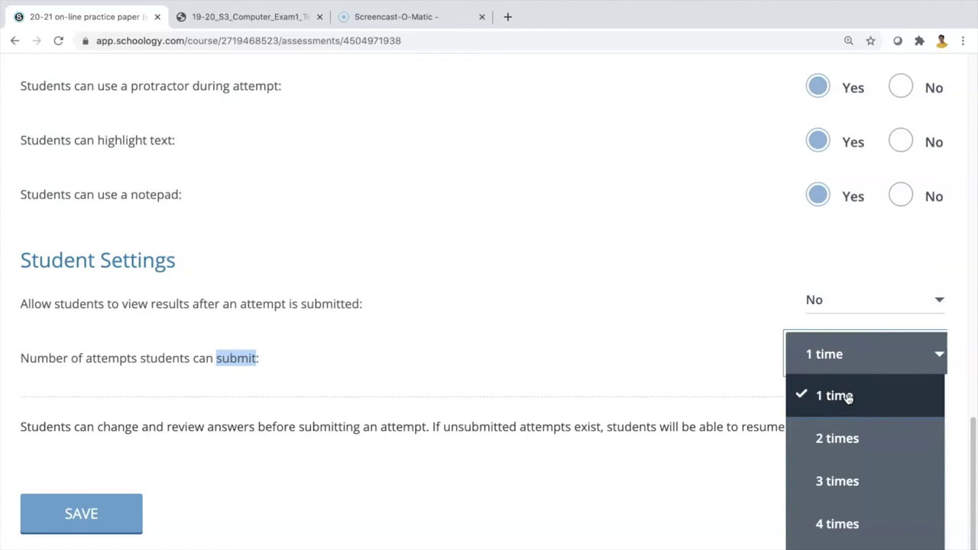
click(840, 437)
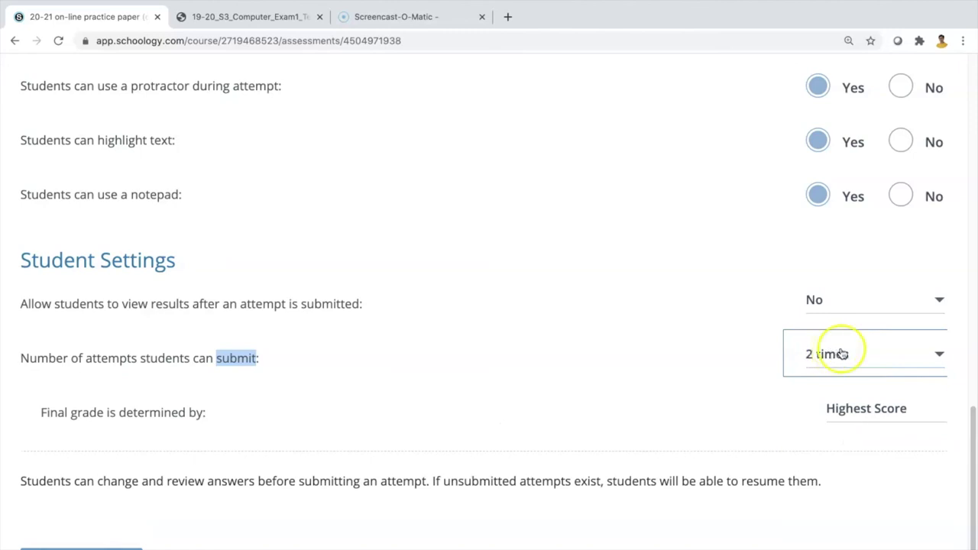
click(865, 413)
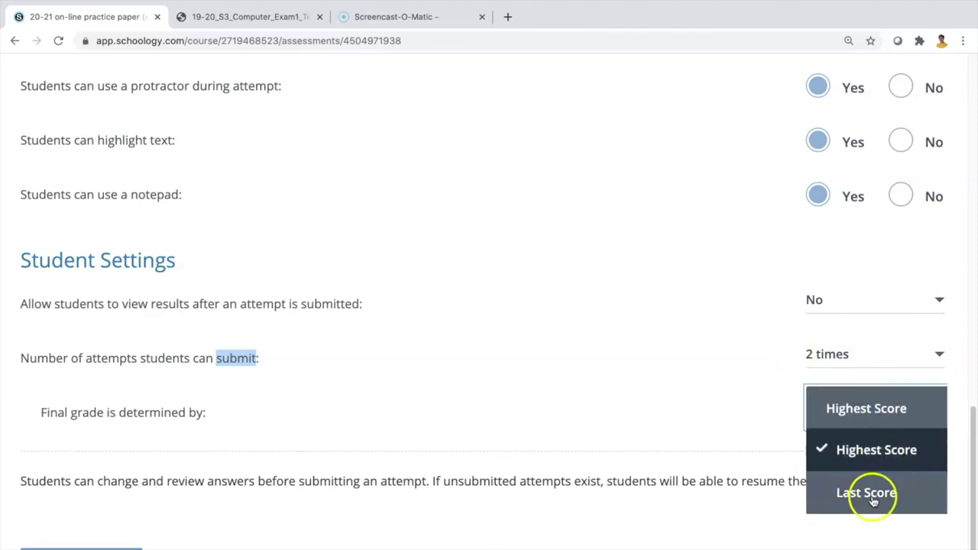
click(842, 395)
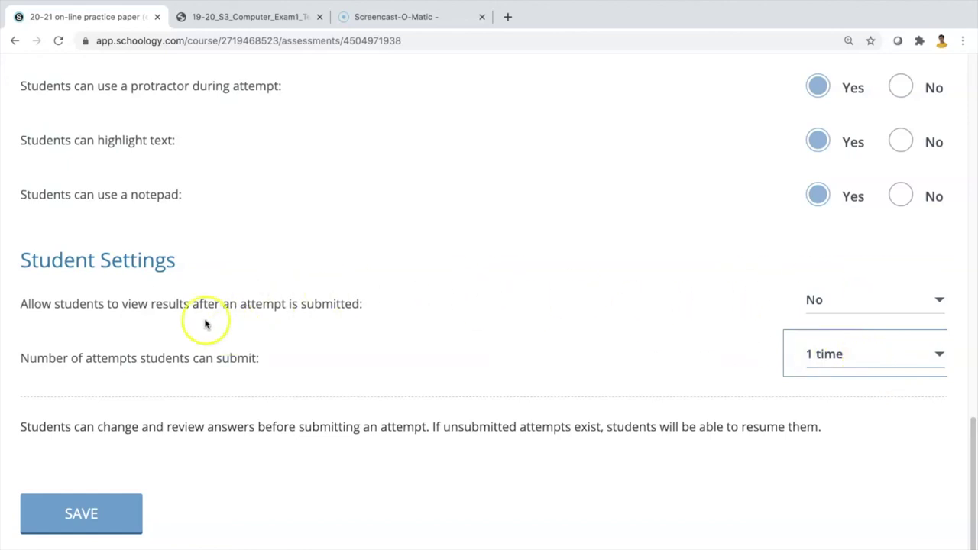
- Try the Yes and Yes with correct answers options for viewing results after submission, and return the setting to No
click(884, 301)
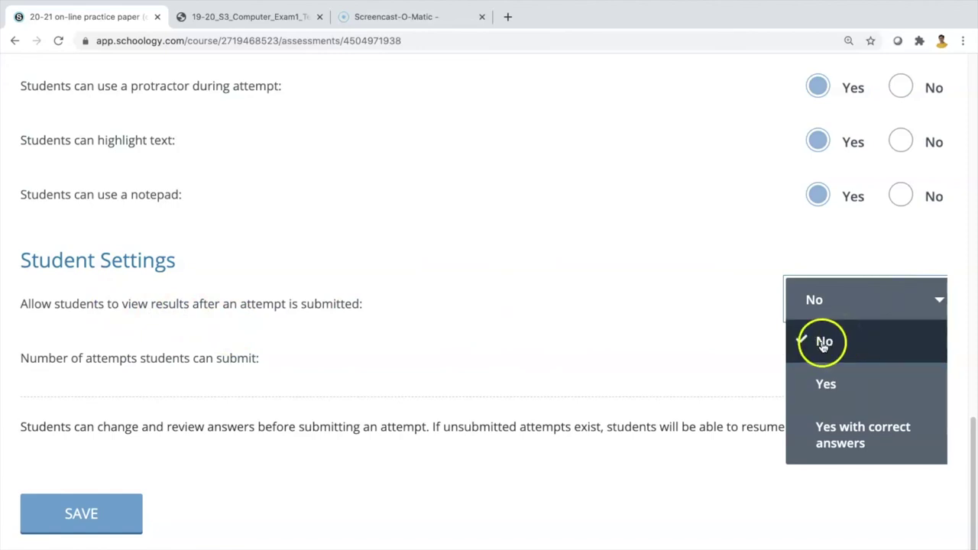
click(827, 384)
click(832, 302)
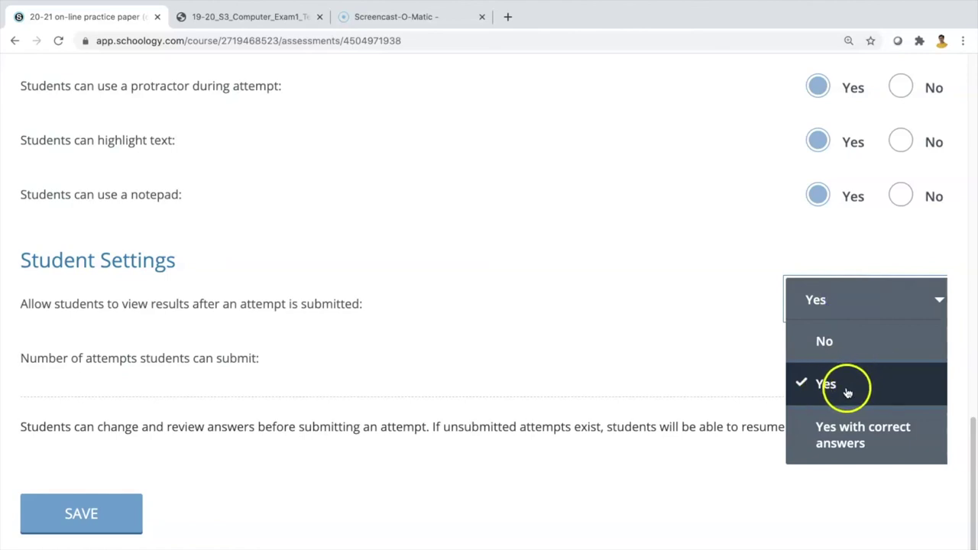
click(845, 444)
click(843, 304)
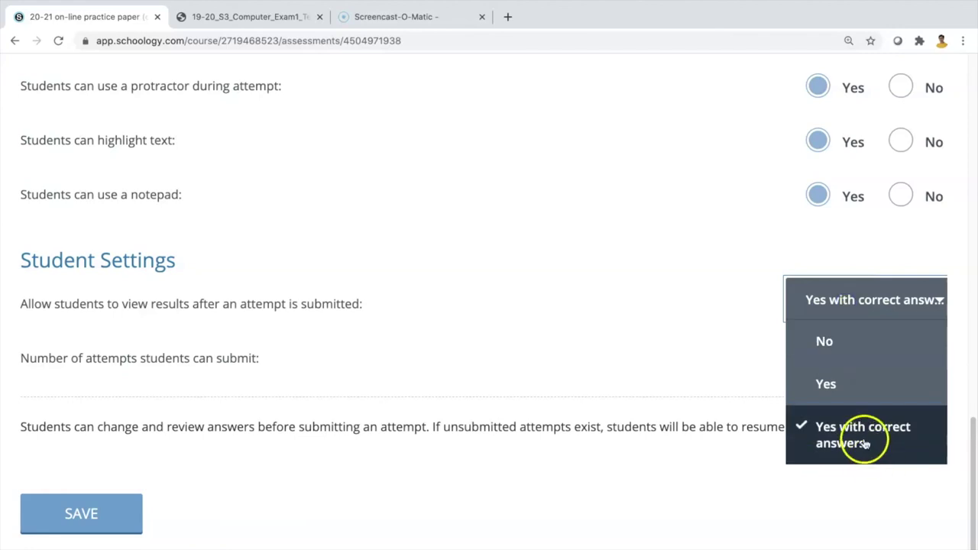
click(838, 341)
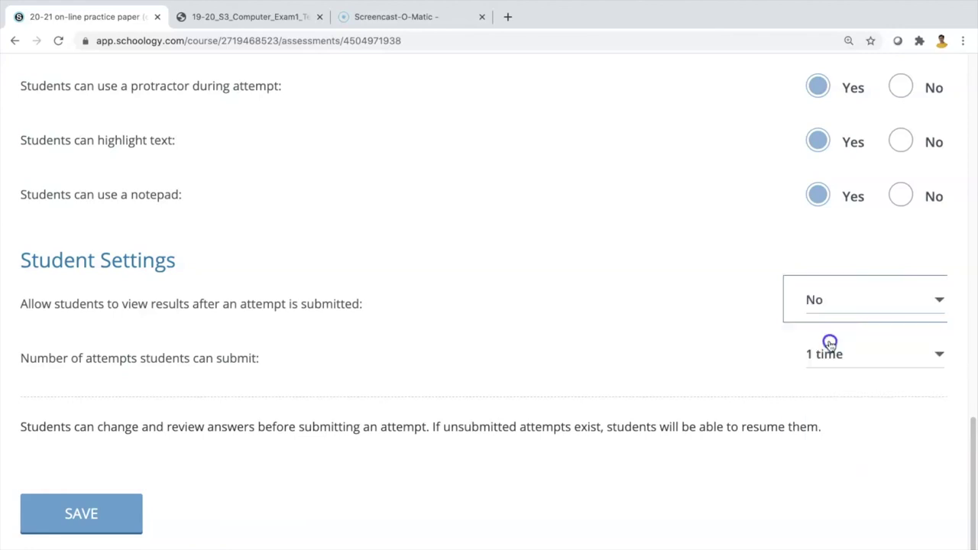
- Save the assessment settings and proceed to adding questions
click(98, 518)
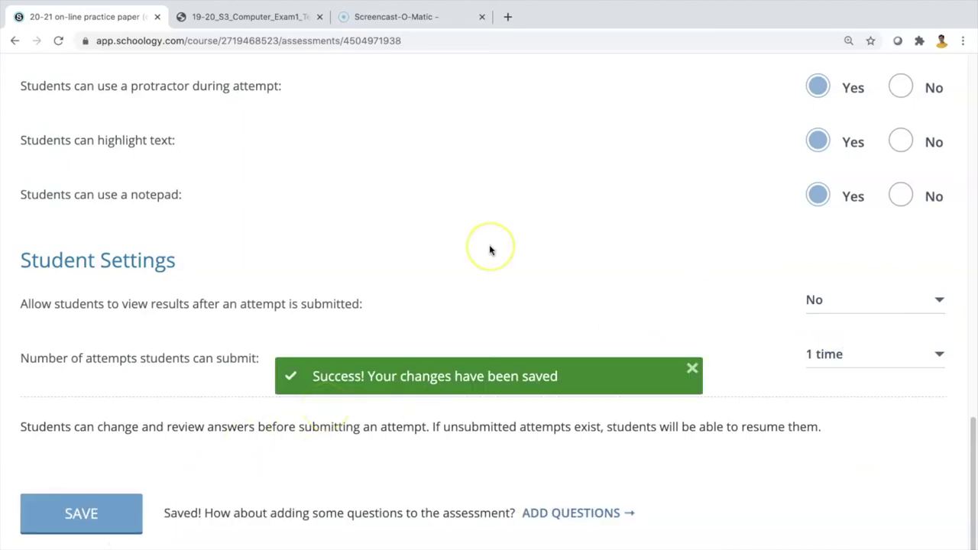
key(ctrl+minus)
key(ctrl+minus)
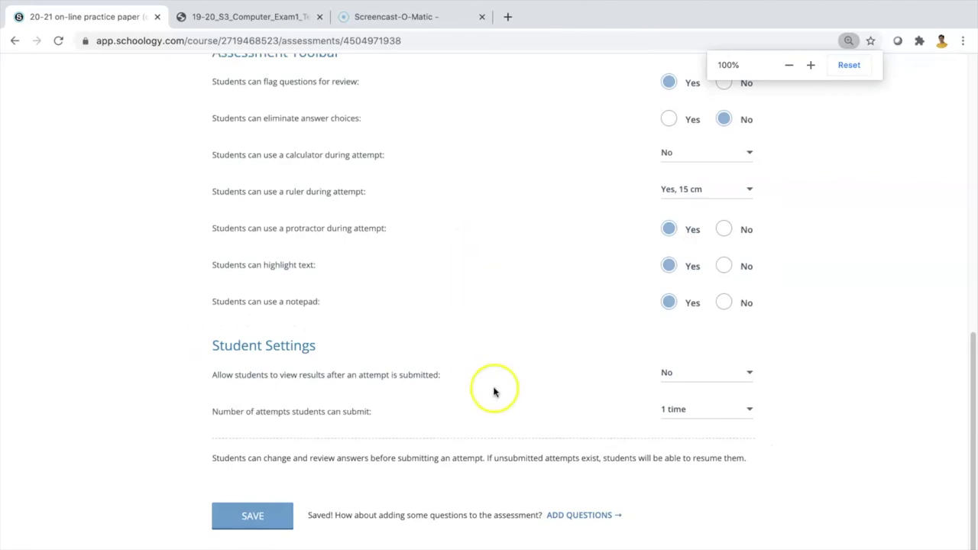
click(585, 517)
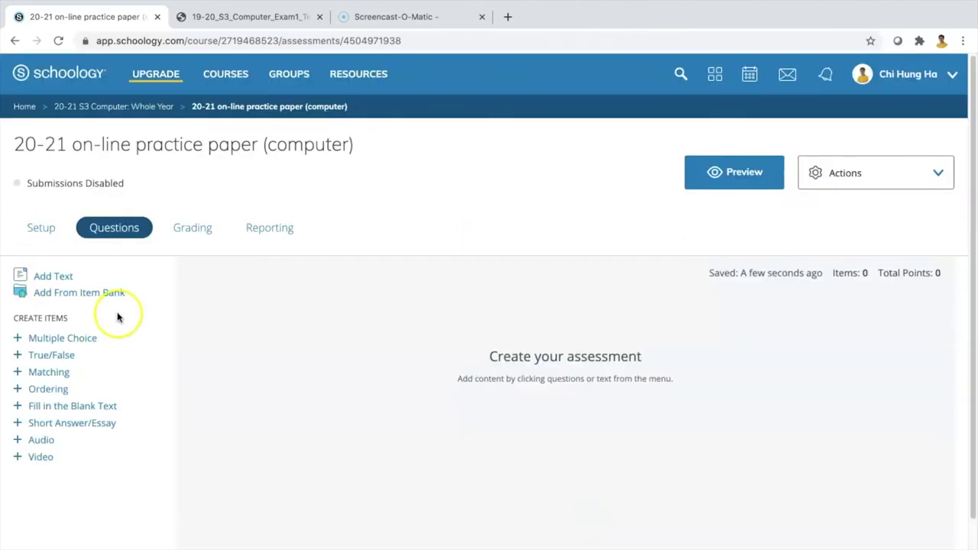
- Examine the item types that can be created for the assessment, from Multiple Choice to Video
key(ctrl+plus)
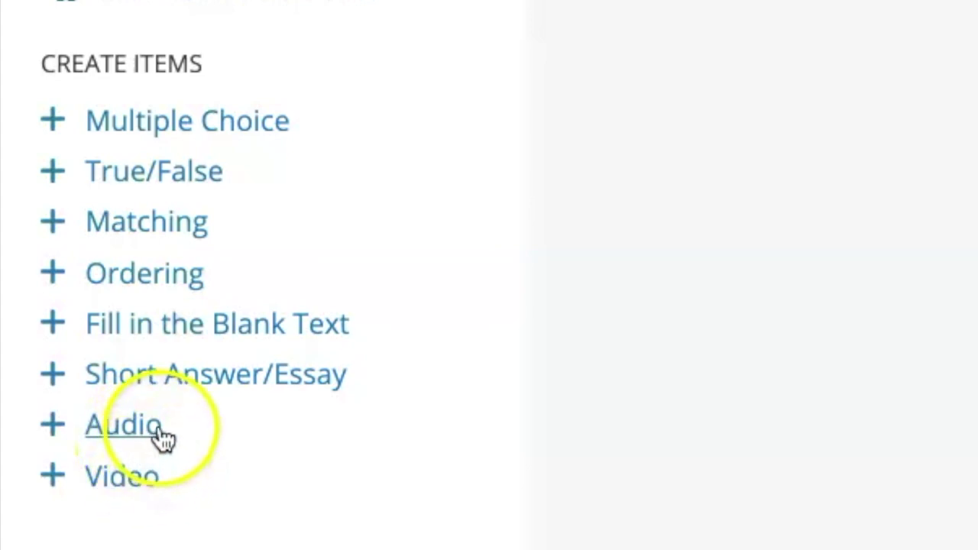
click(138, 487)
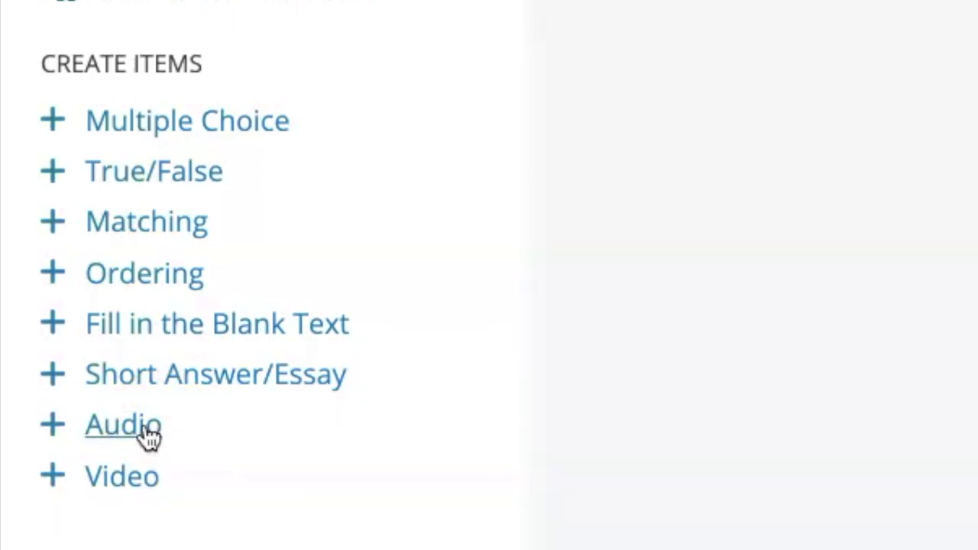
click(145, 489)
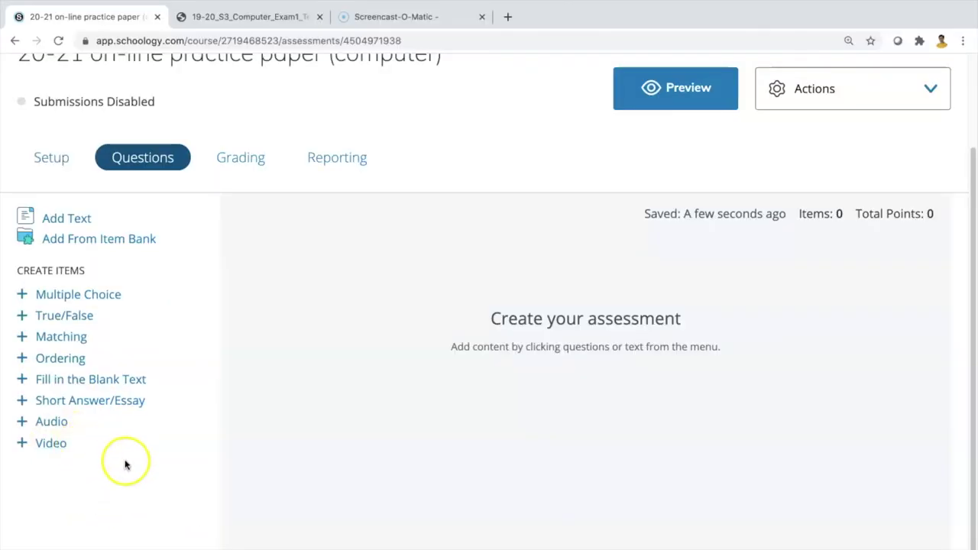
scroll(127, 465, up, 3)
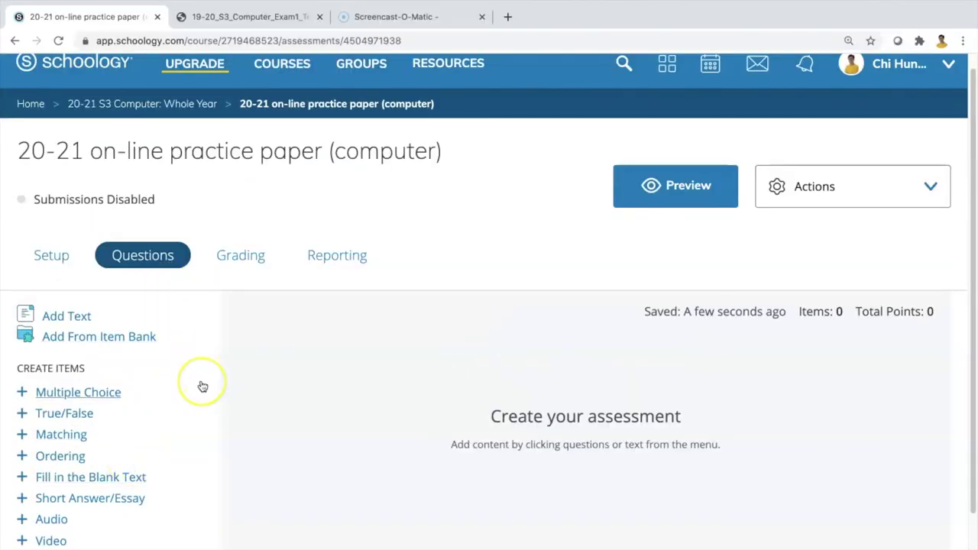